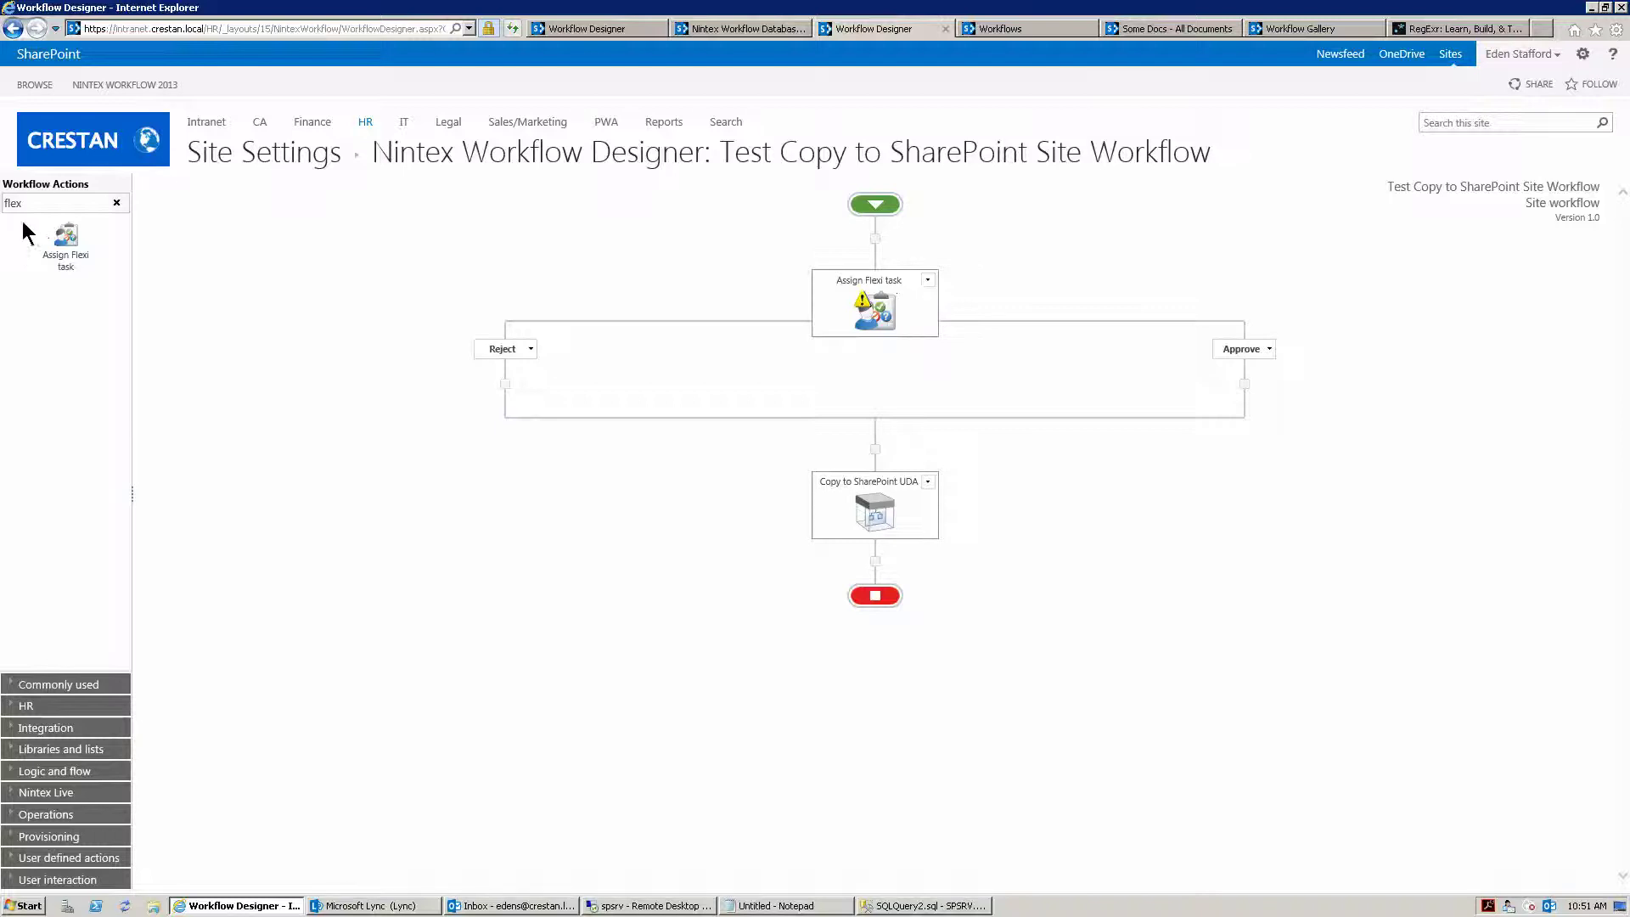
Search the workflow actions for "copy to sh" and clear the search
text(copy to sh)
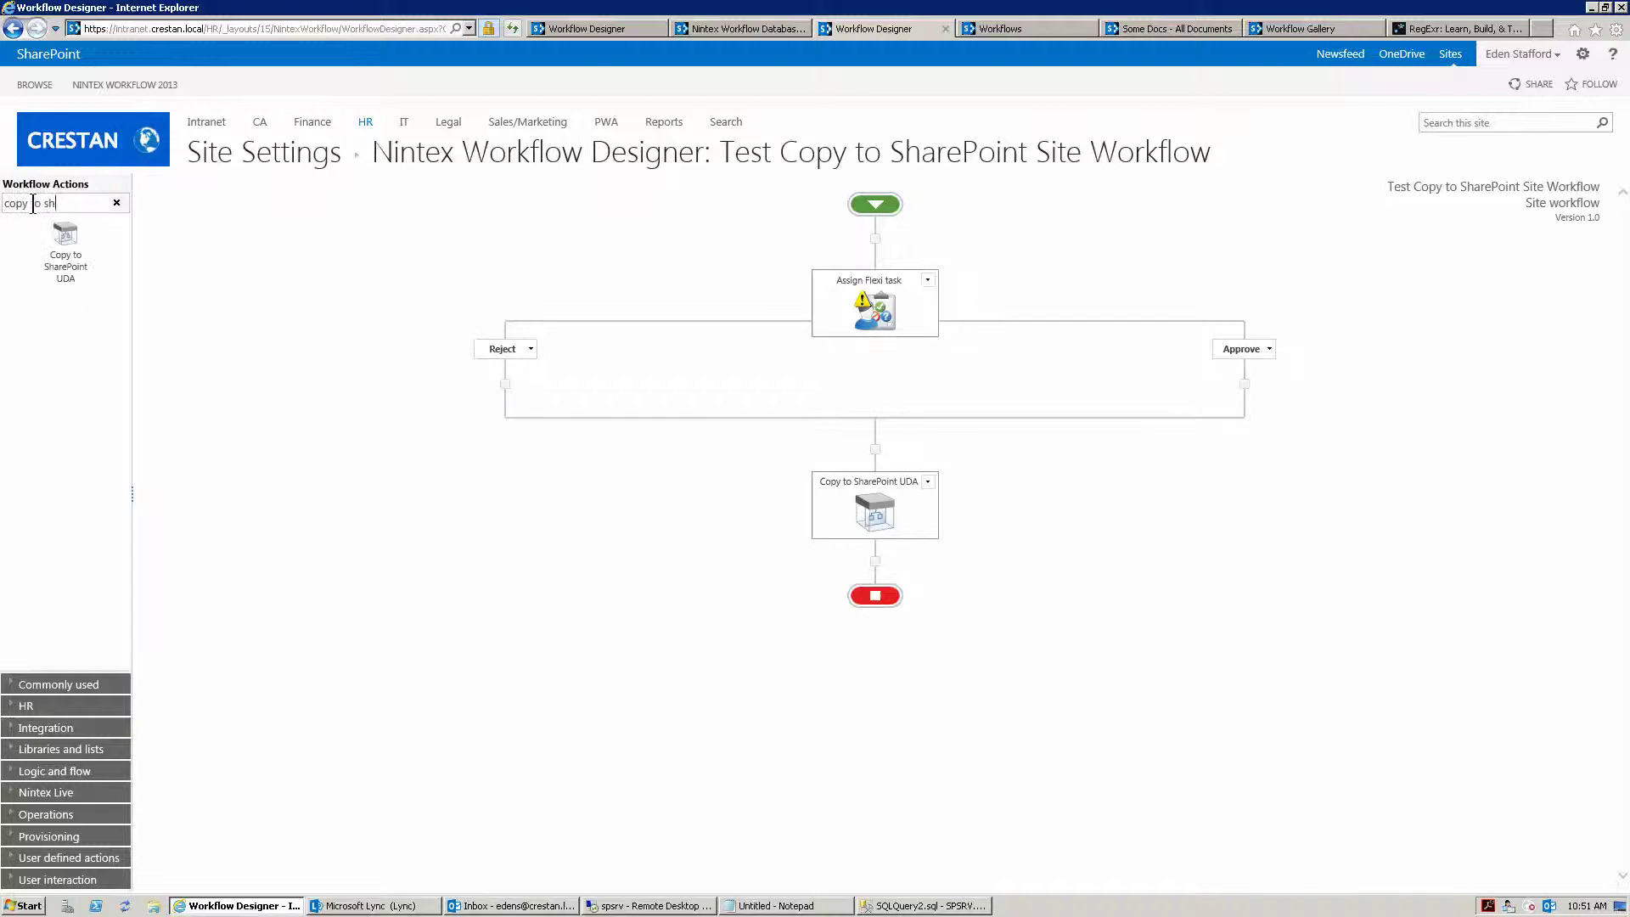
click(117, 203)
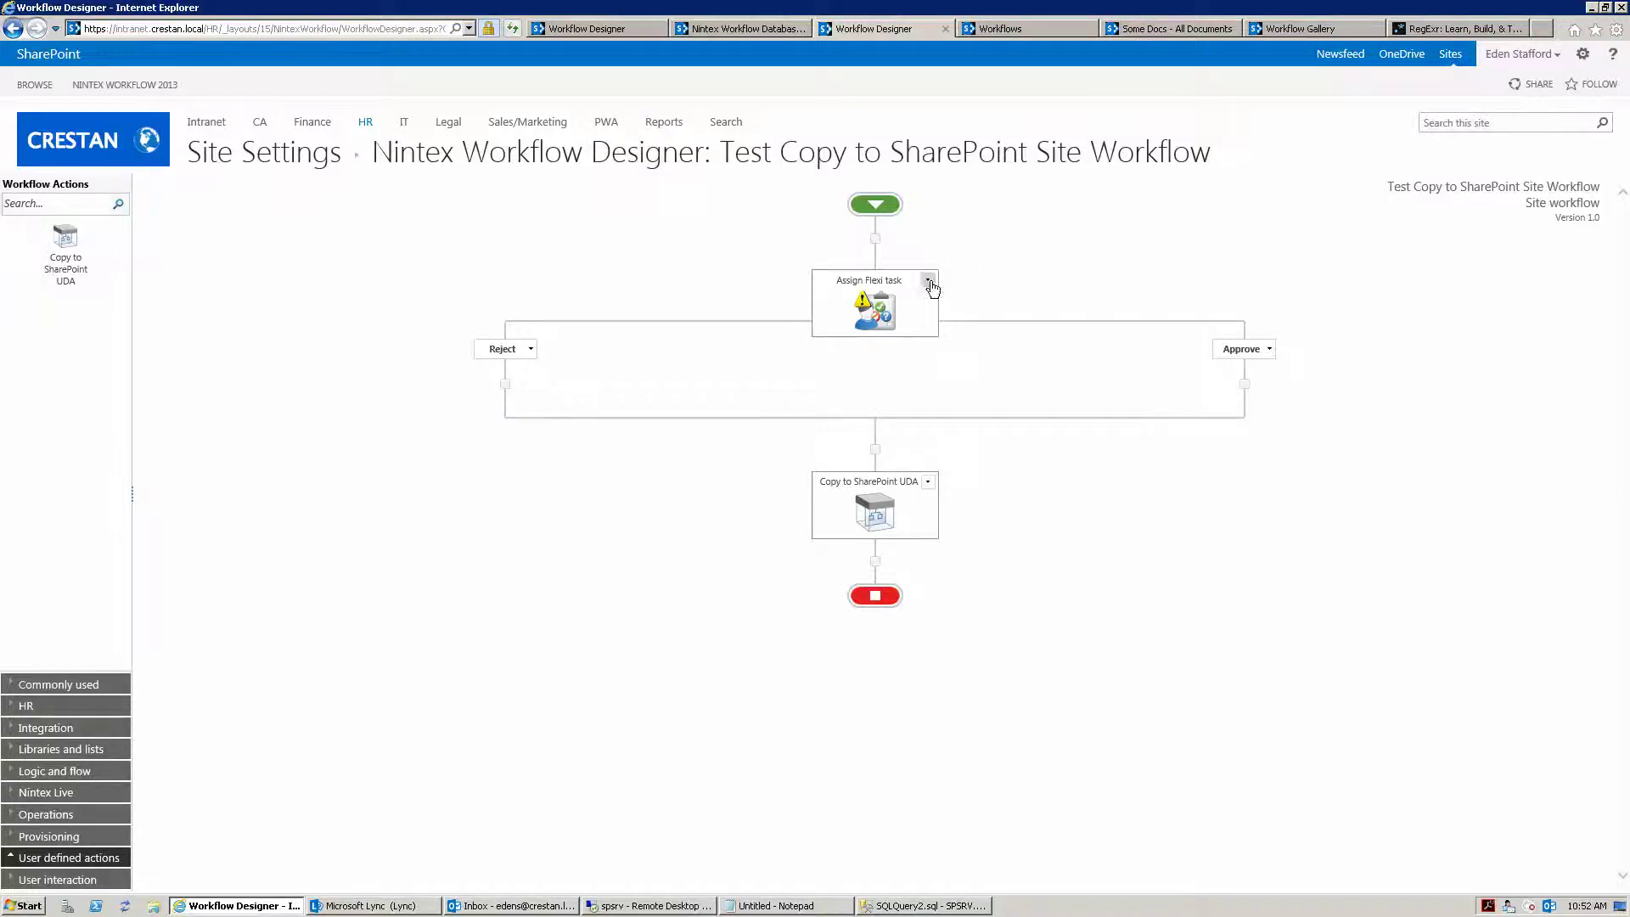
Delete the Assign Flexi task action and its nested branches from the test site workflow
click(928, 279)
click(843, 389)
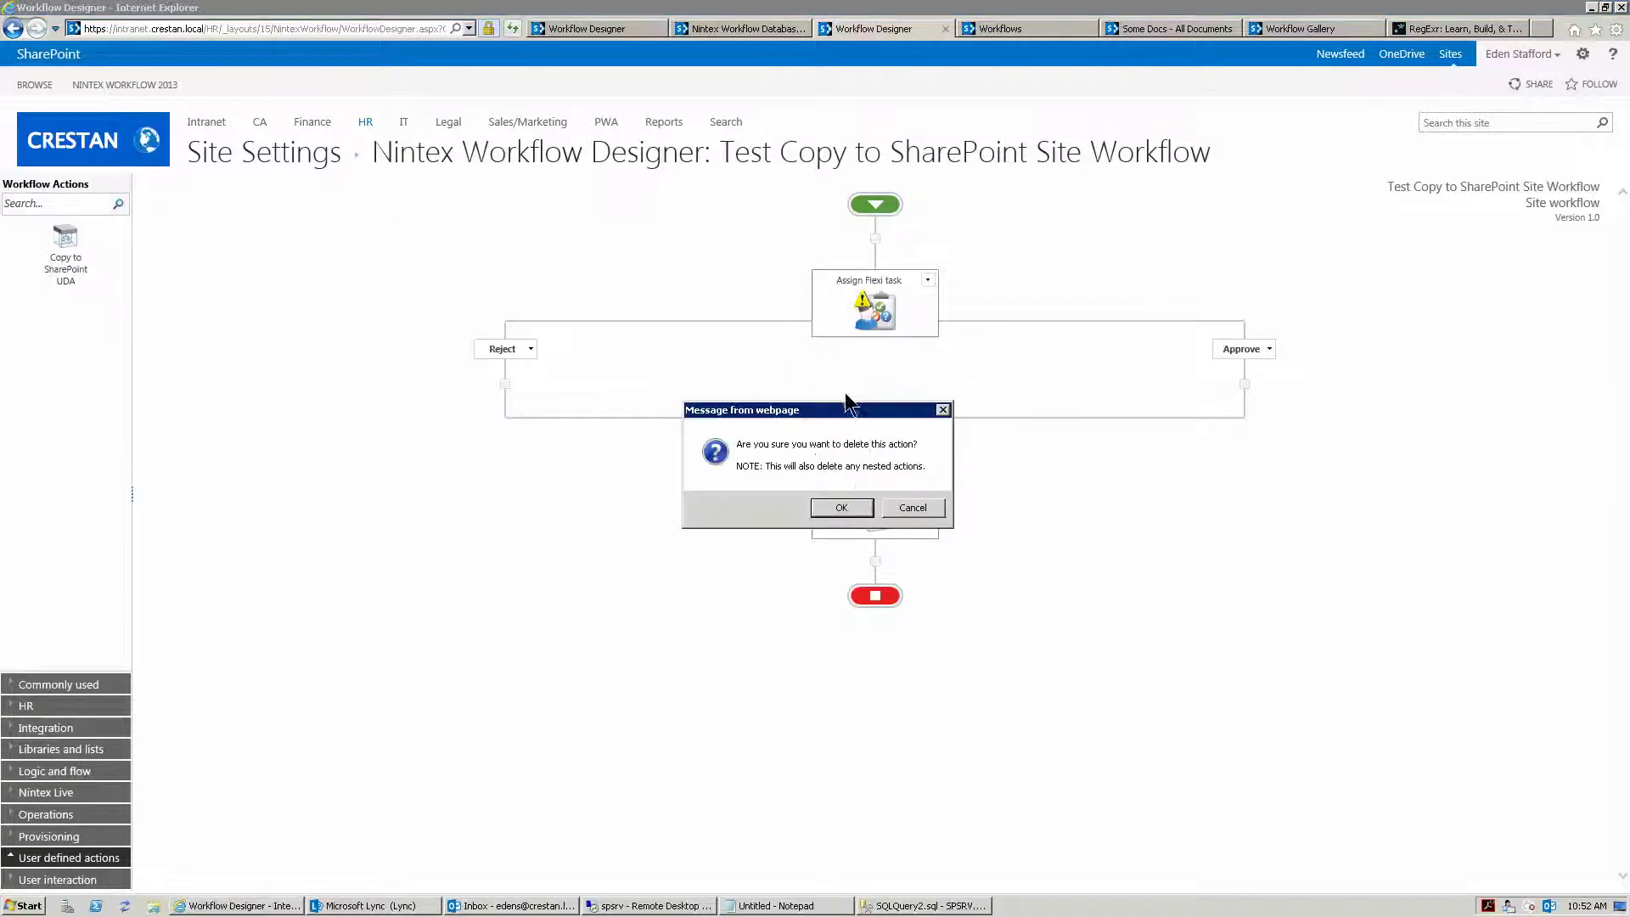
click(838, 514)
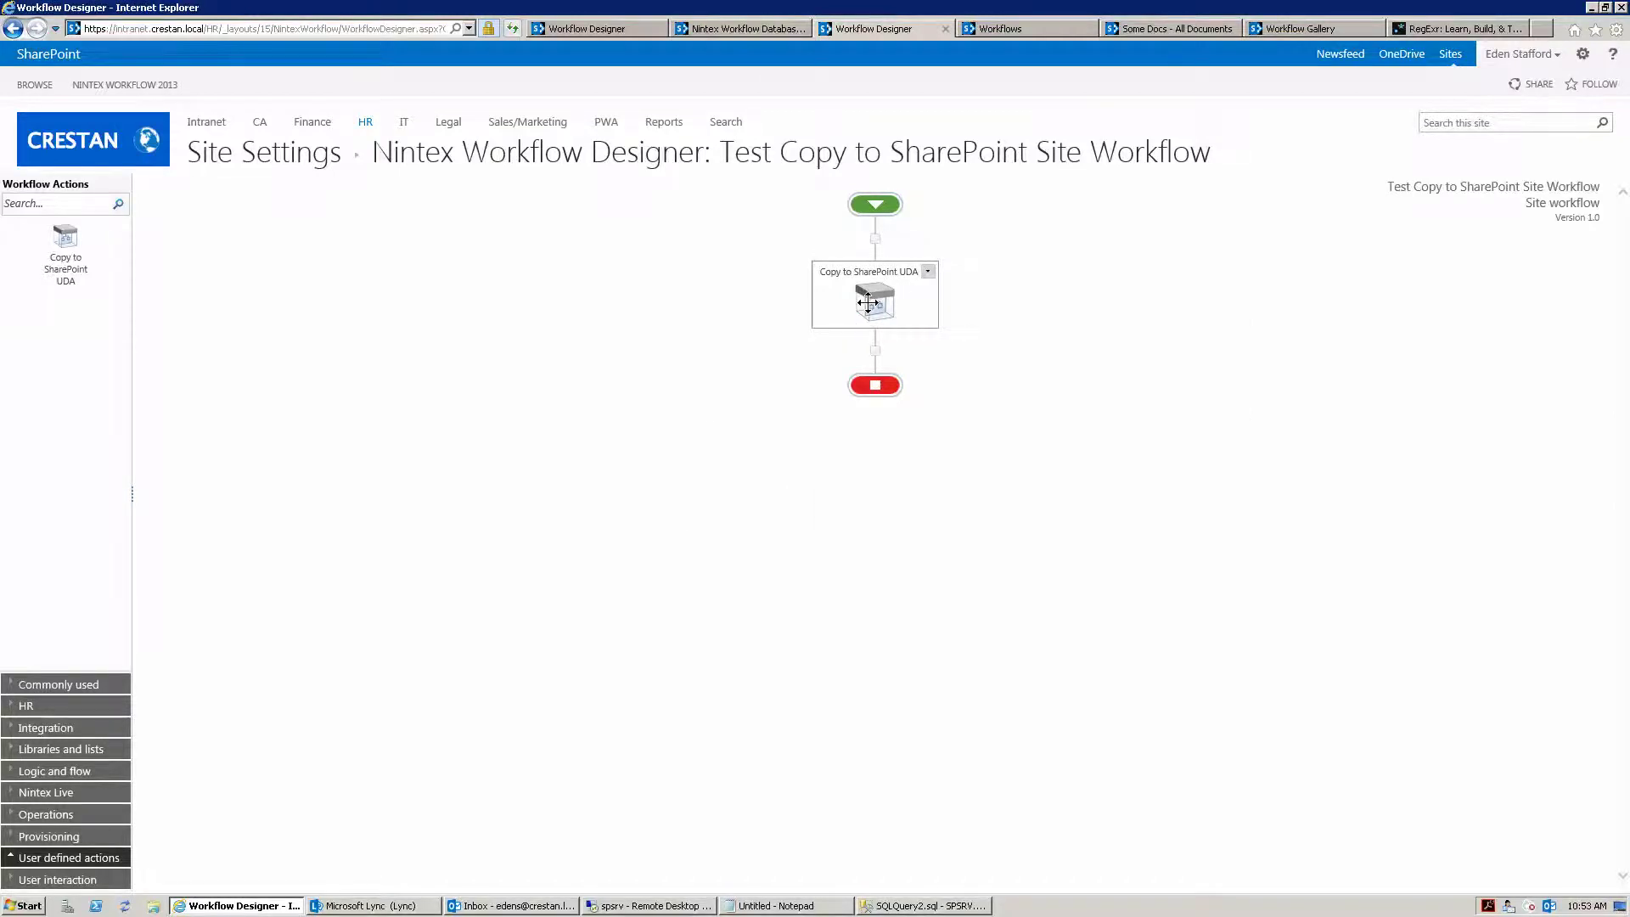
Set the SourceListName input parameter of the Copy to SharePoint UDA action to "Workflows Tasks"
double_click(867, 303)
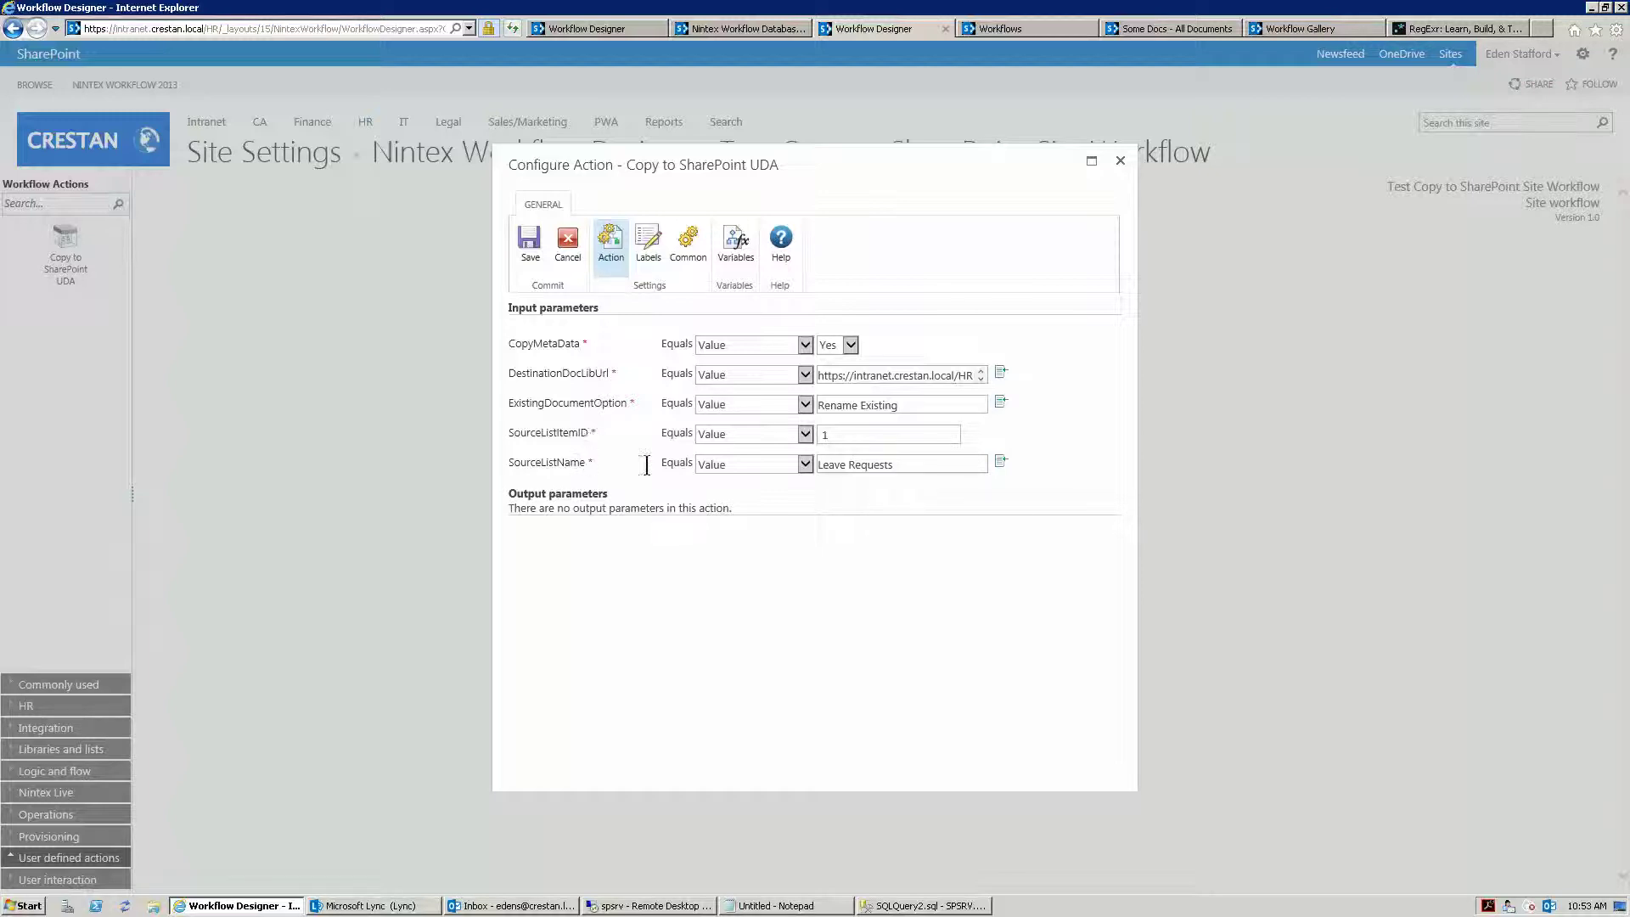
key(ctrl+a)
text(Workflows Tasks)
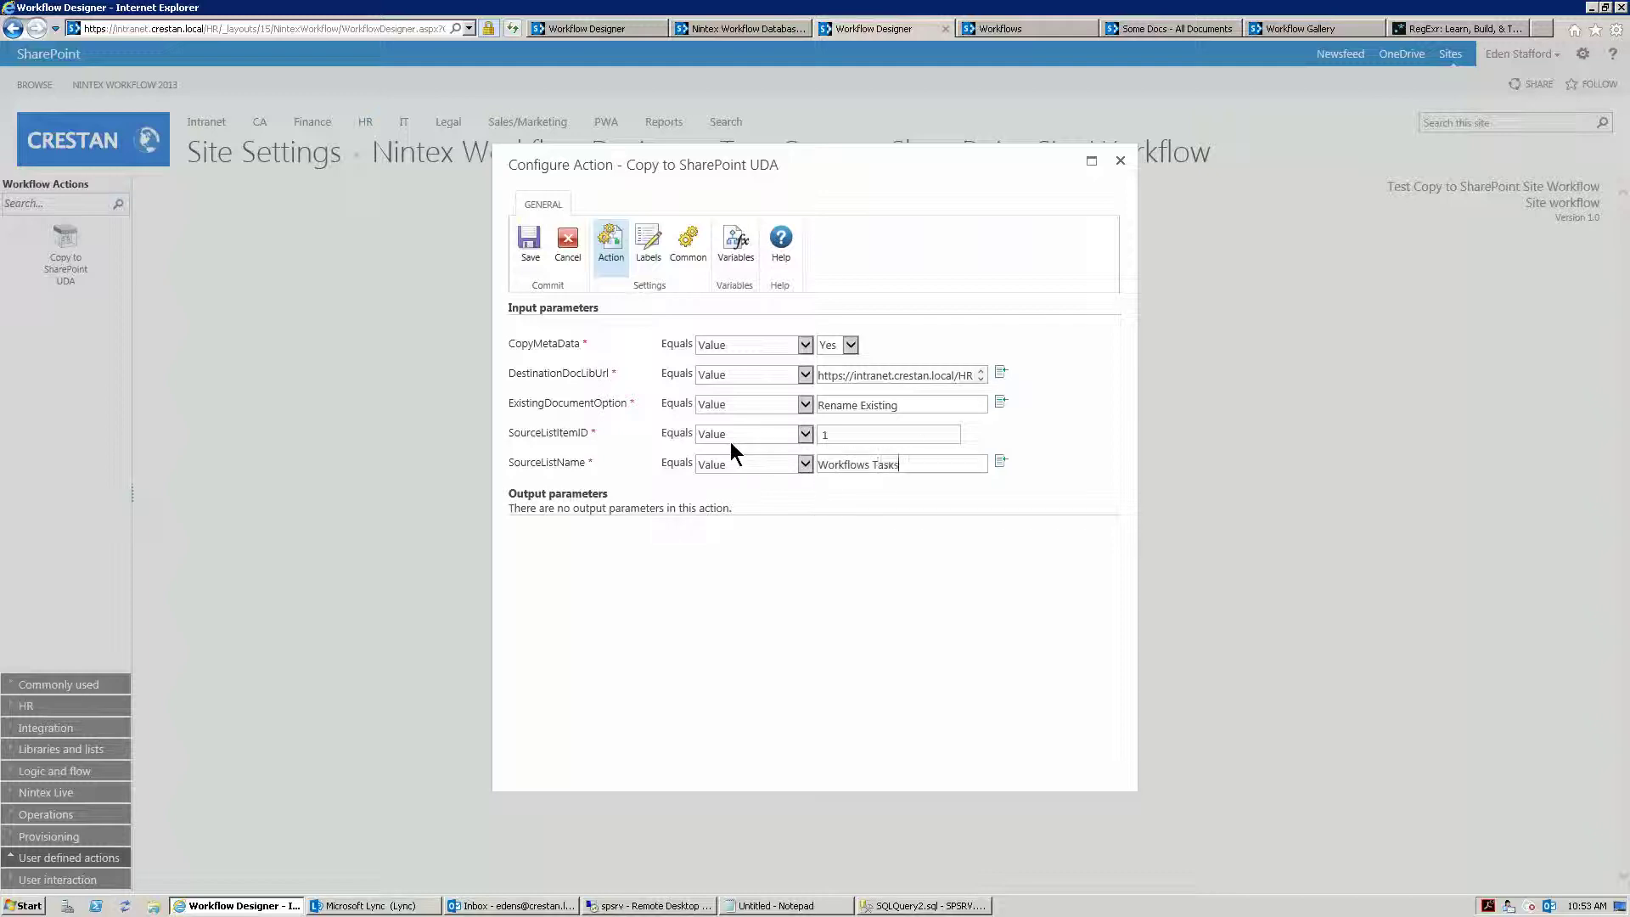
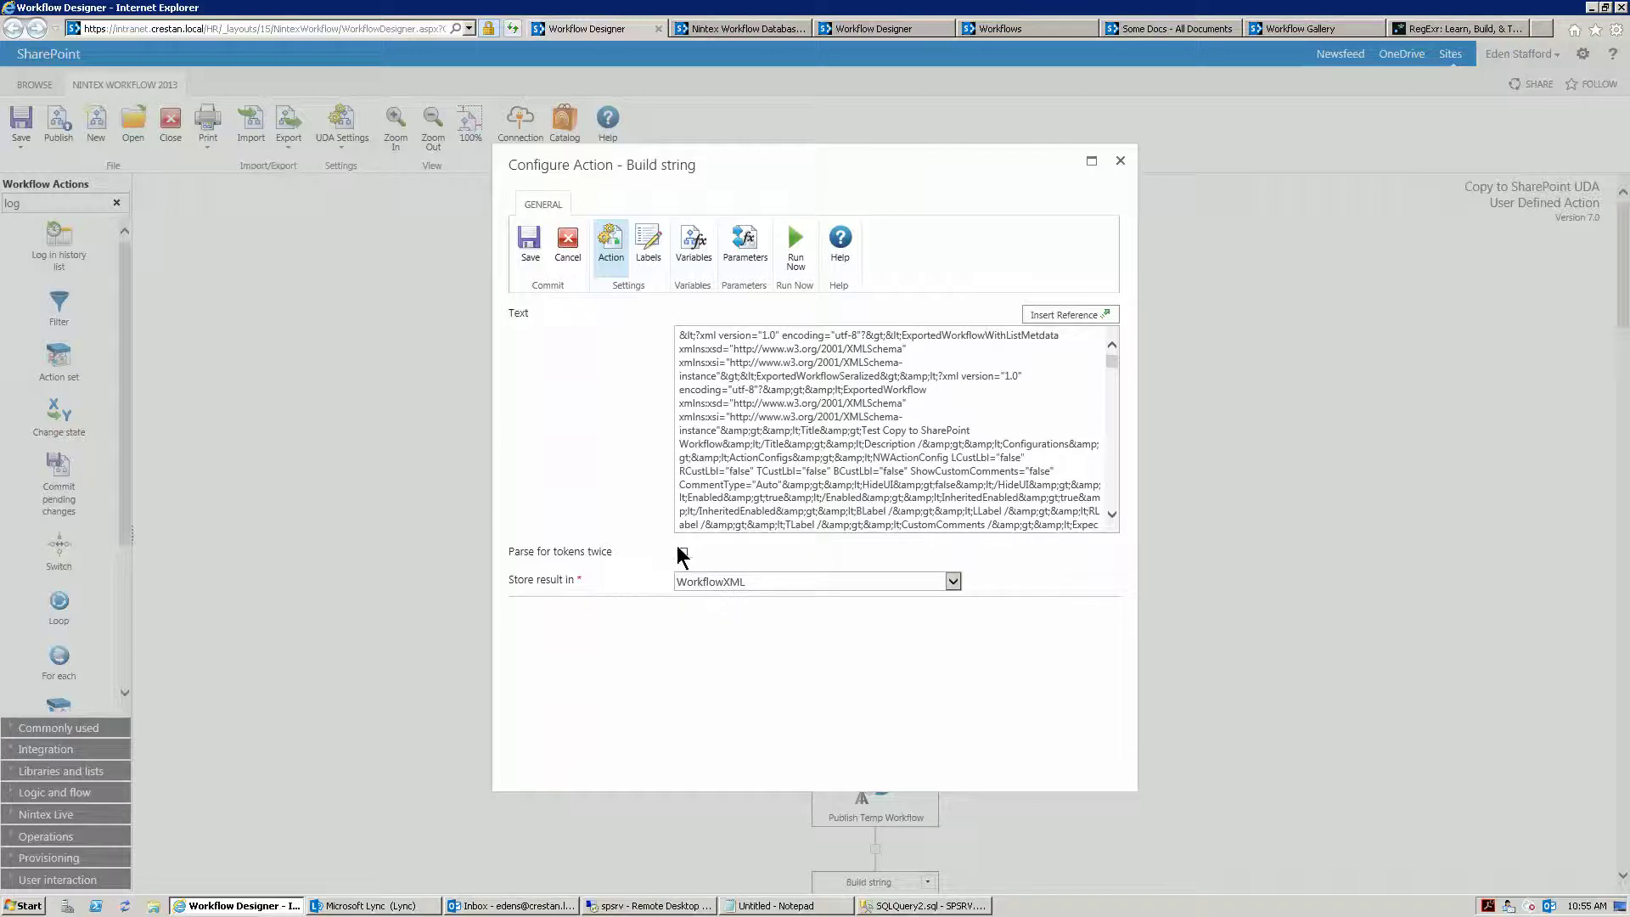
Close the WorkflowXML string without changes and examine the text of the Unique Workflow Name build string action, including its NewGuid function
click(567, 260)
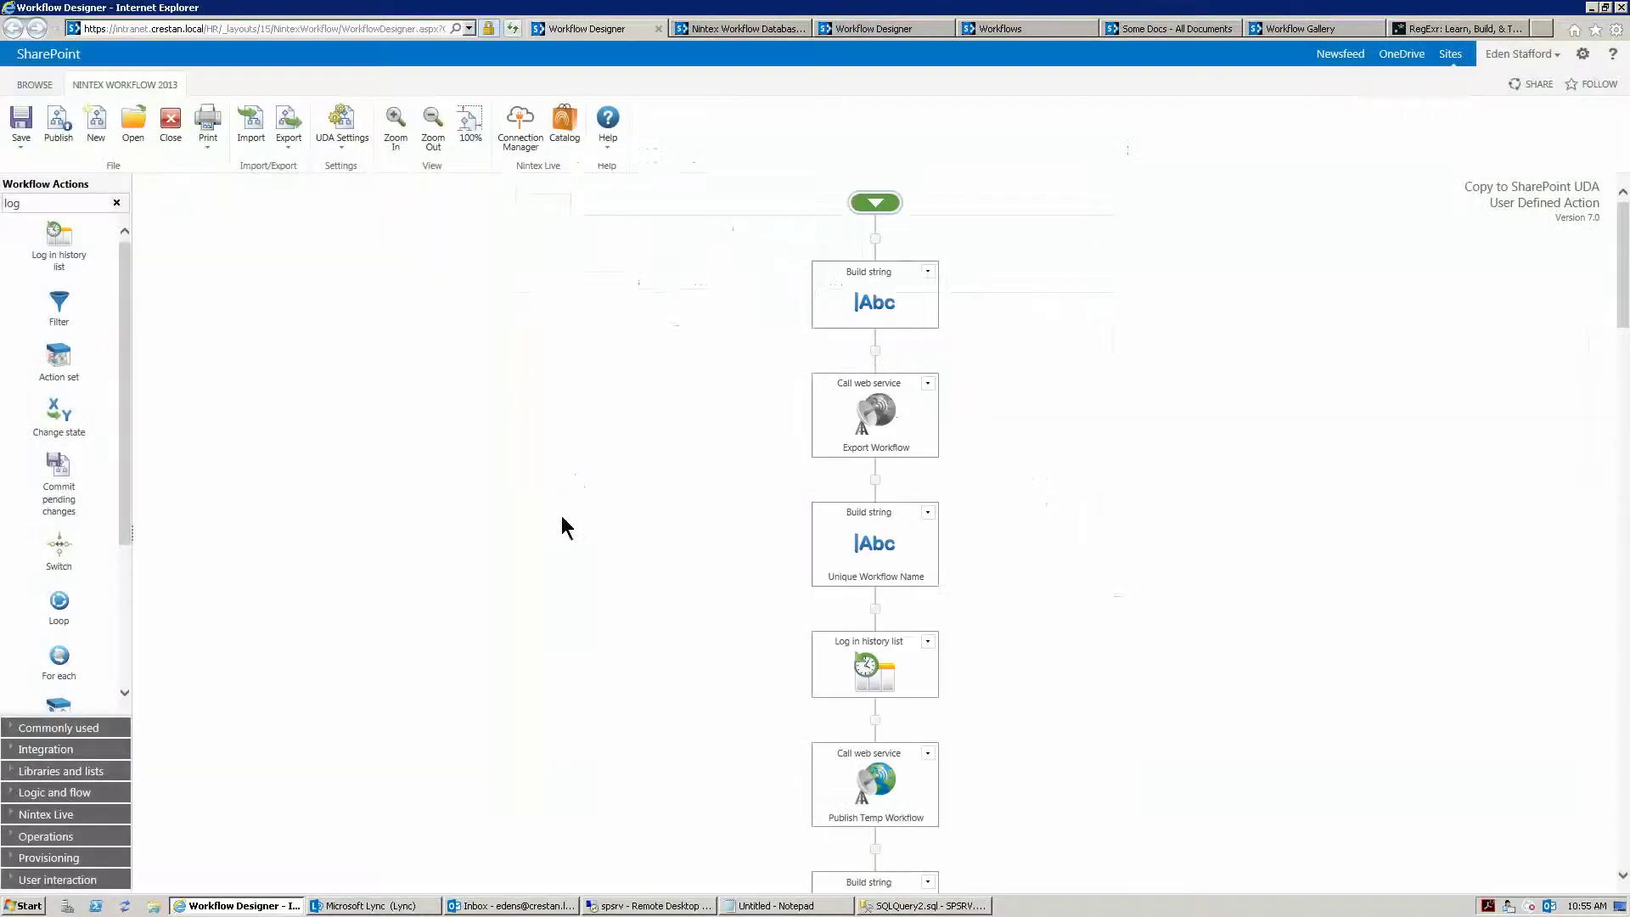
scroll(721, 586, down, 3)
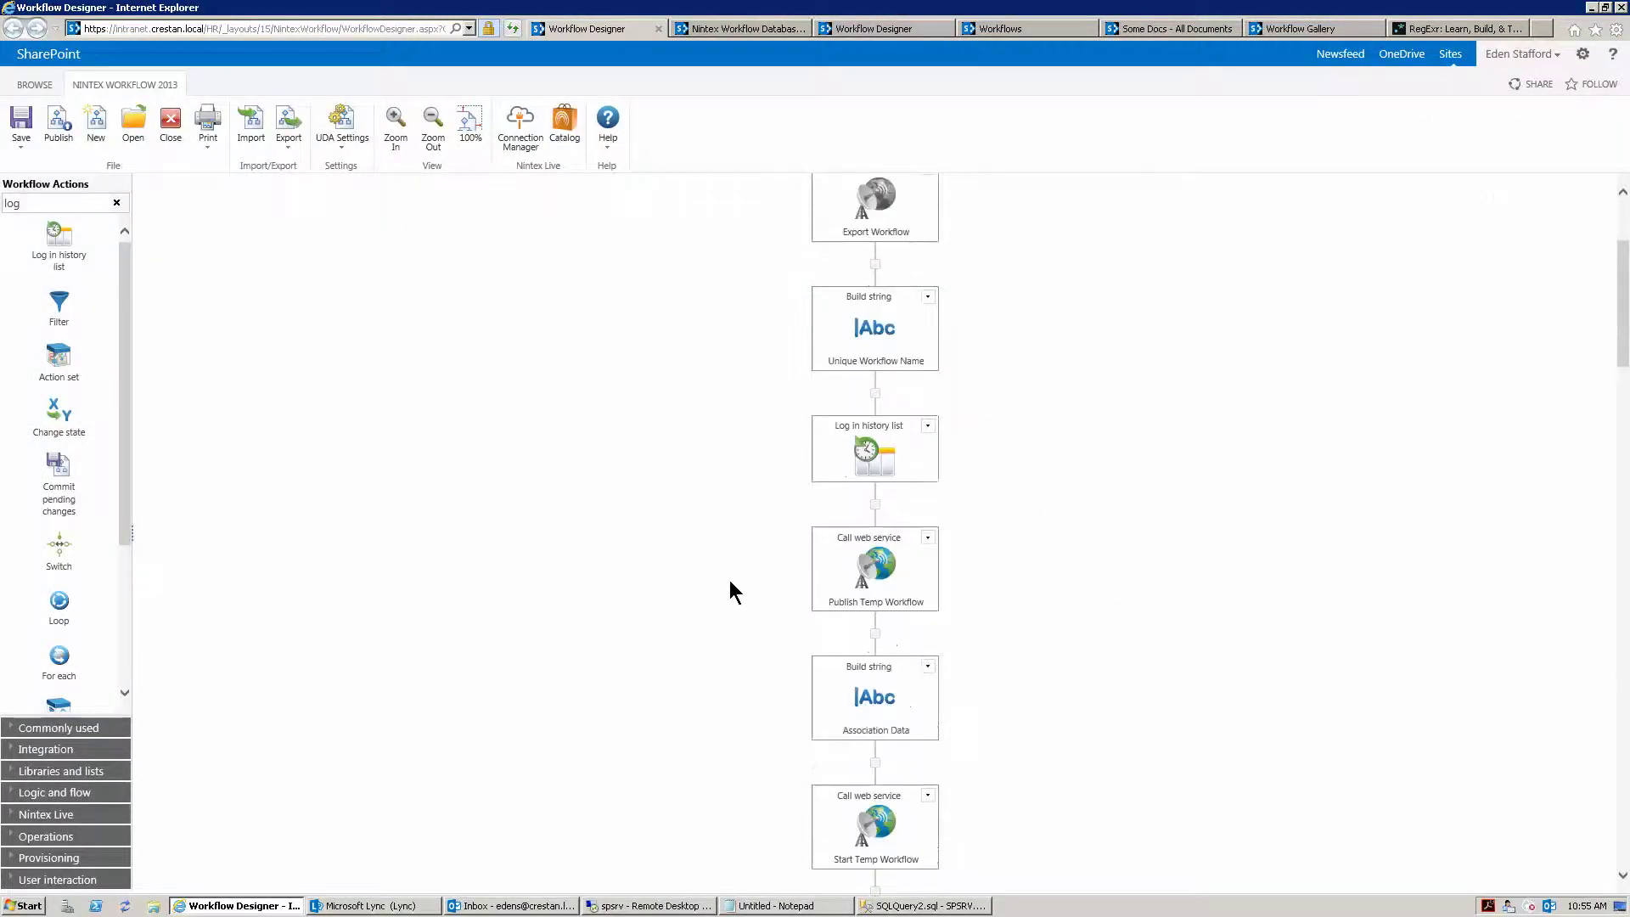
mouse_move(885, 327)
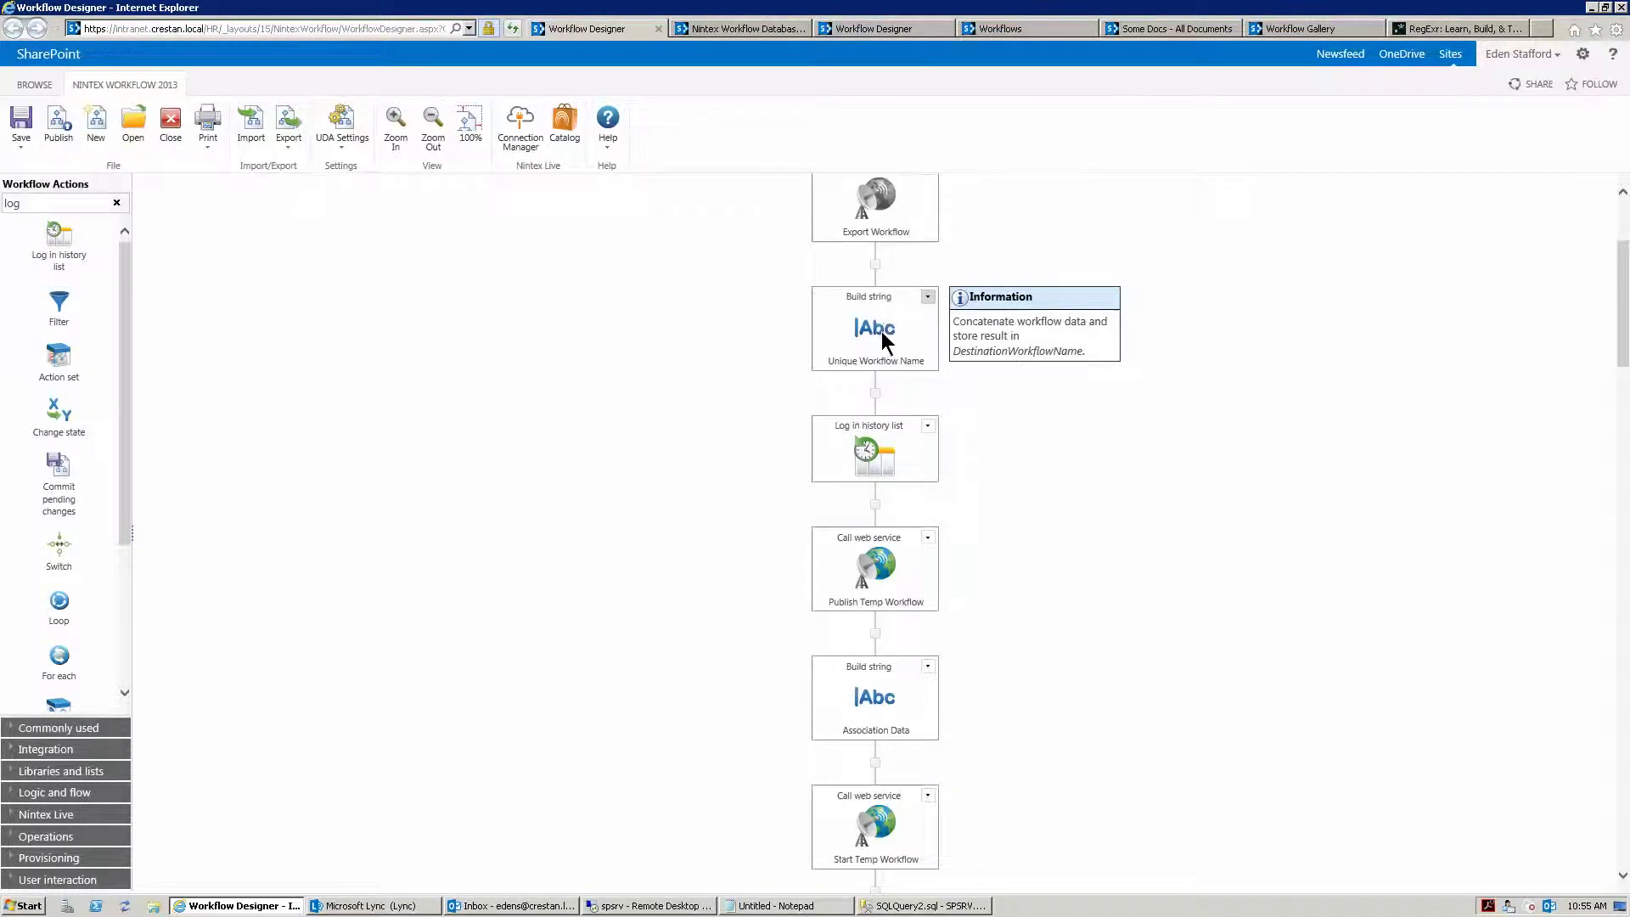
double_click(883, 336)
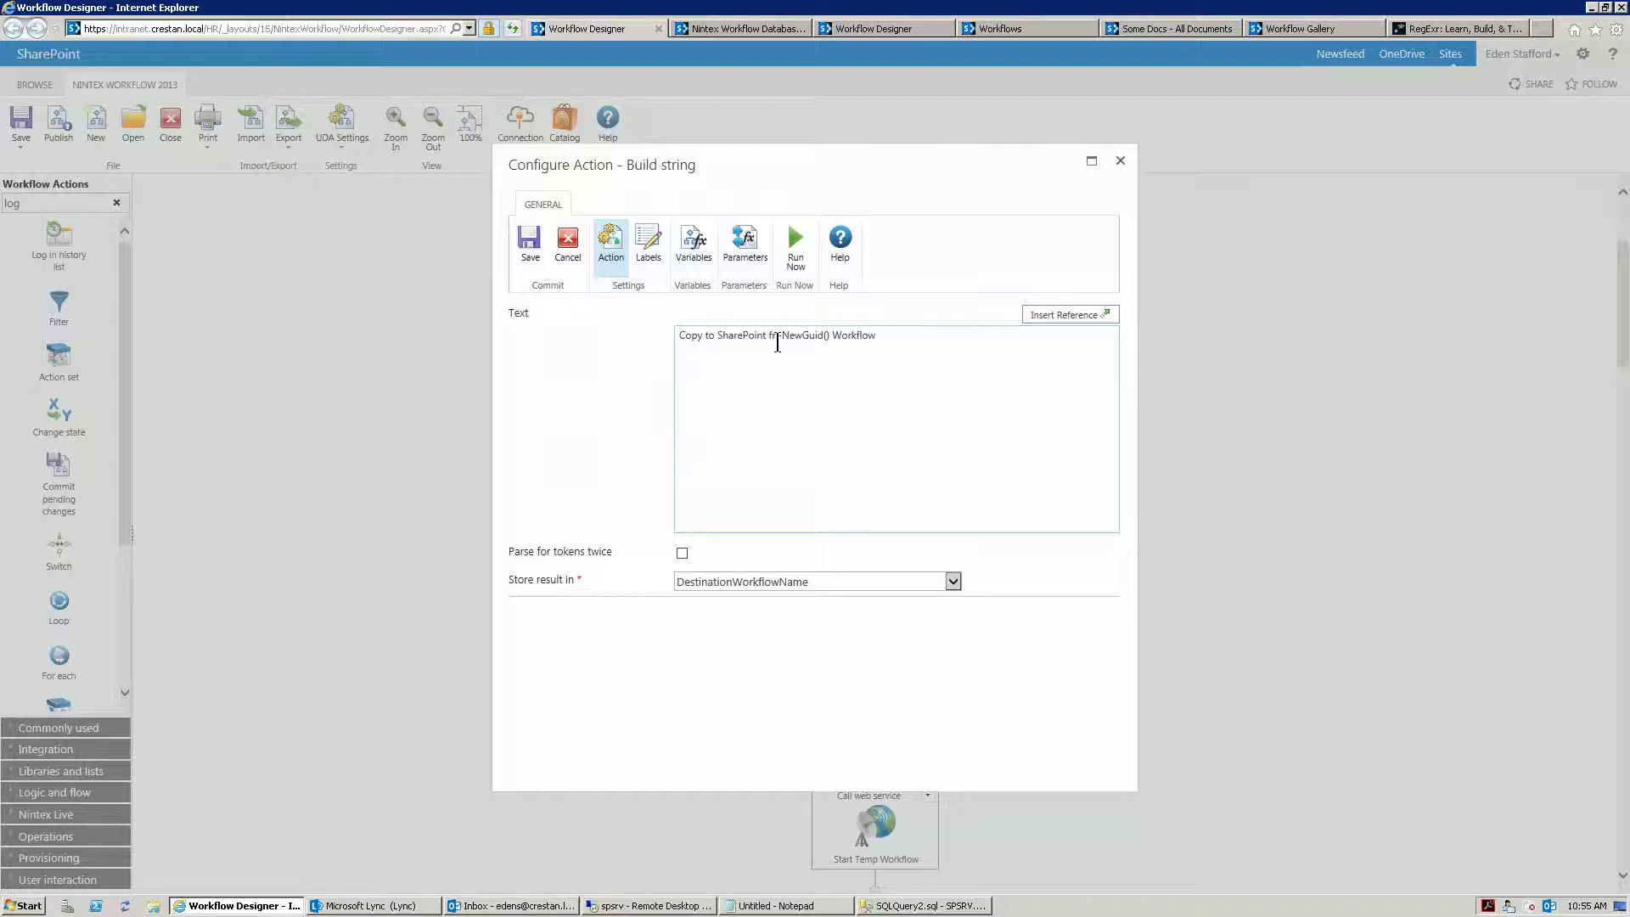
drag(769, 336, 823, 337)
drag(833, 337, 877, 346)
click(1121, 162)
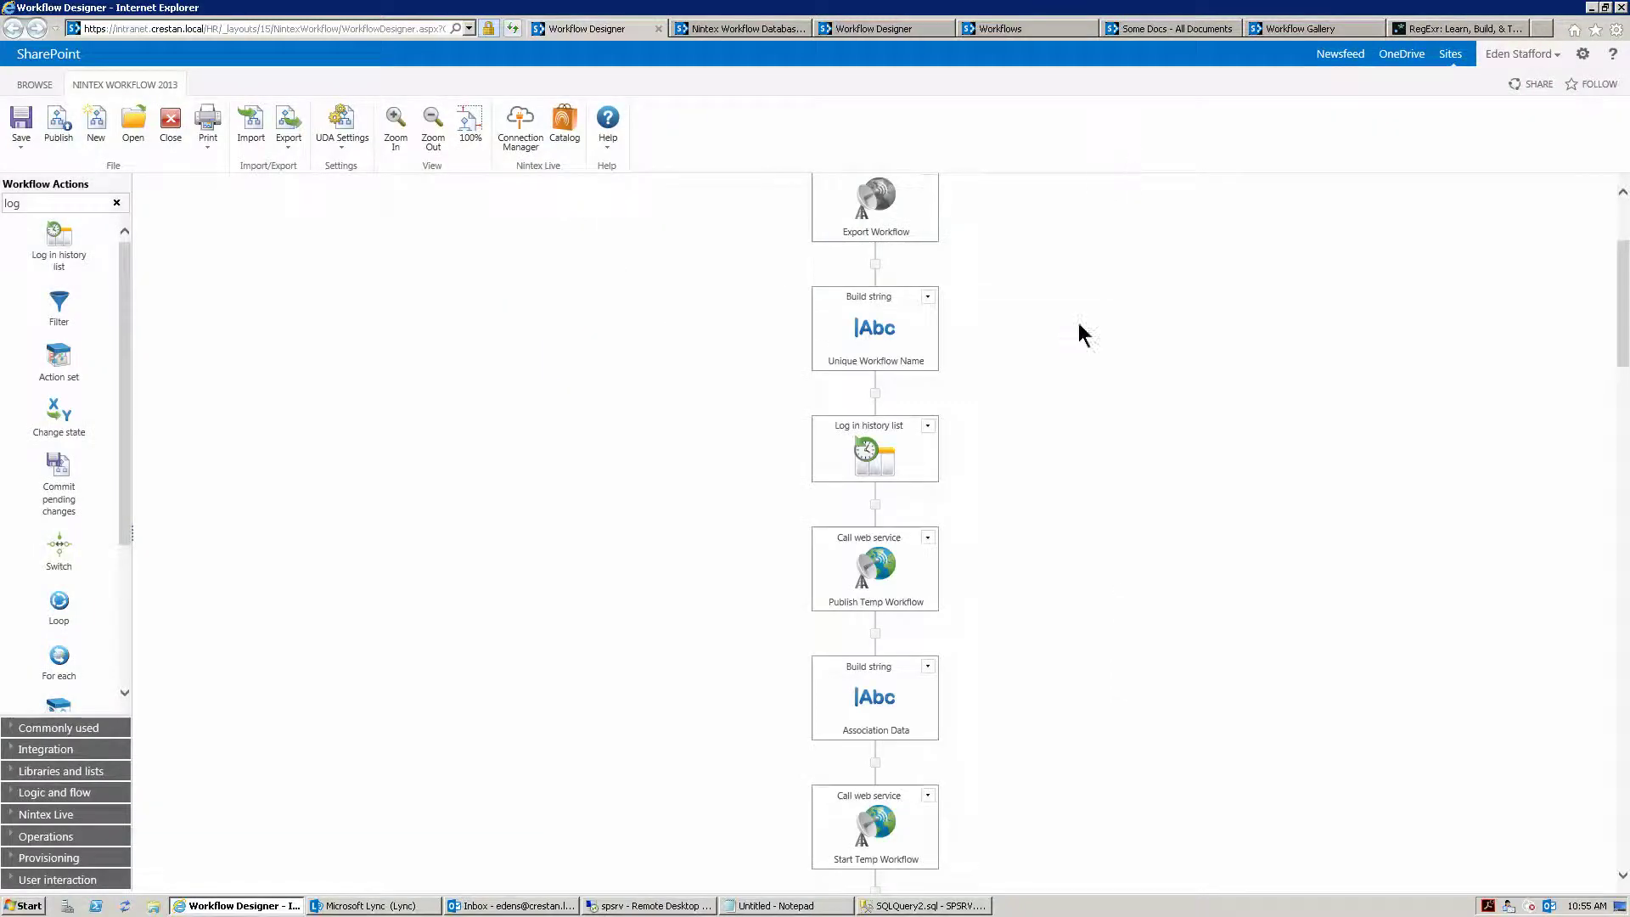
Examine the web service URL, method and inputs of the Publish Temp Workflow action
double_click(883, 559)
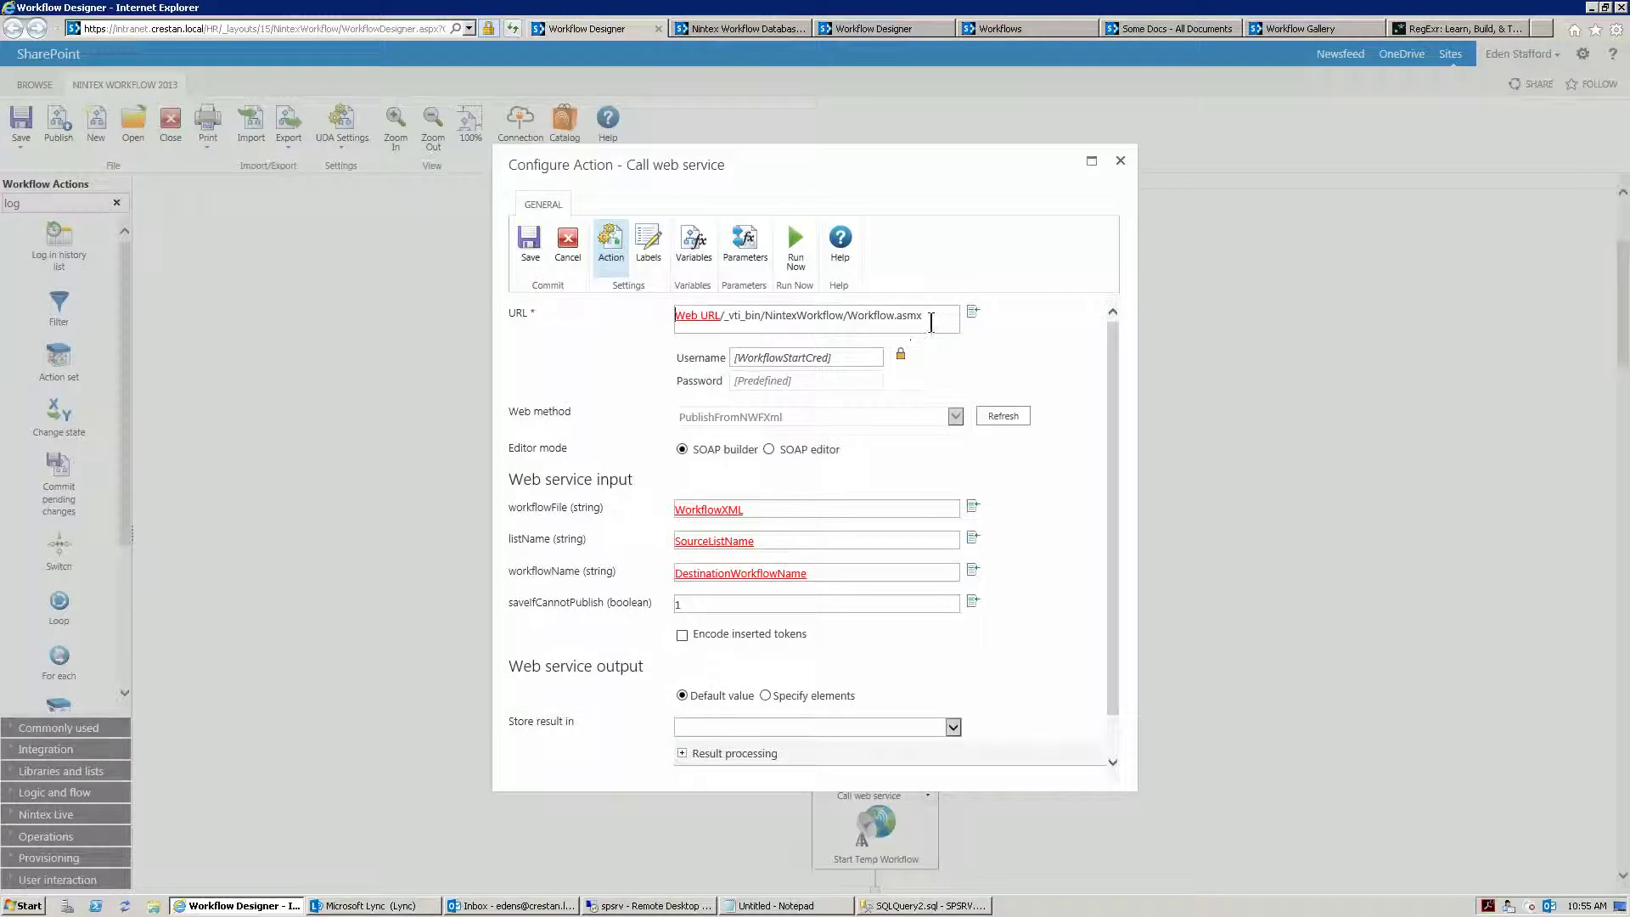
click(772, 316)
drag(765, 316, 932, 325)
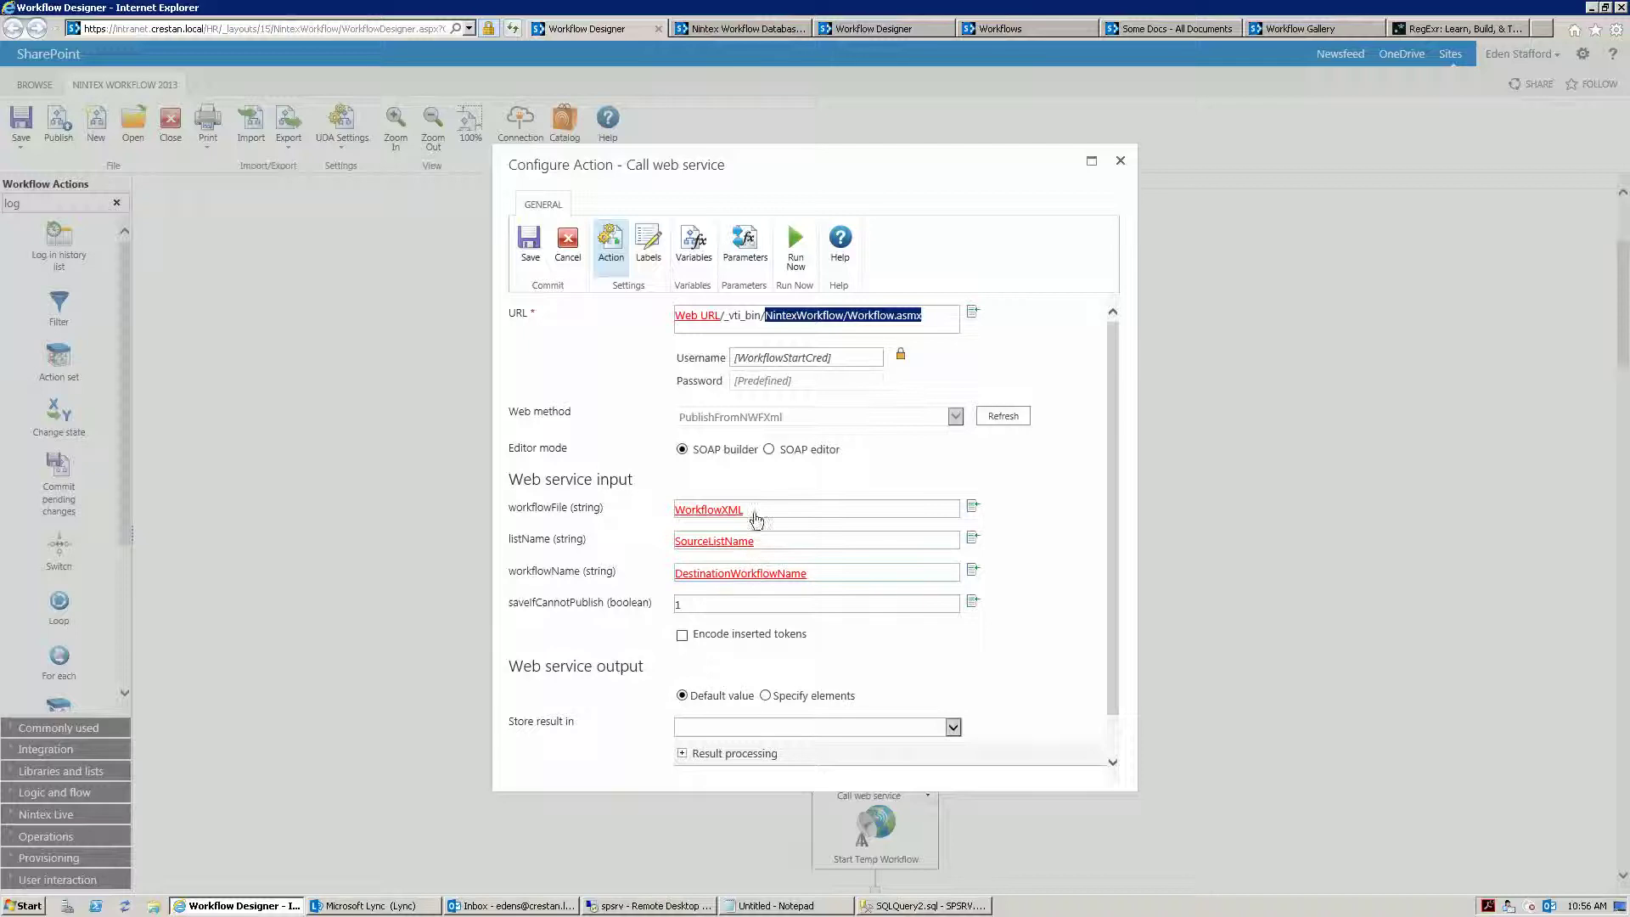
click(1121, 161)
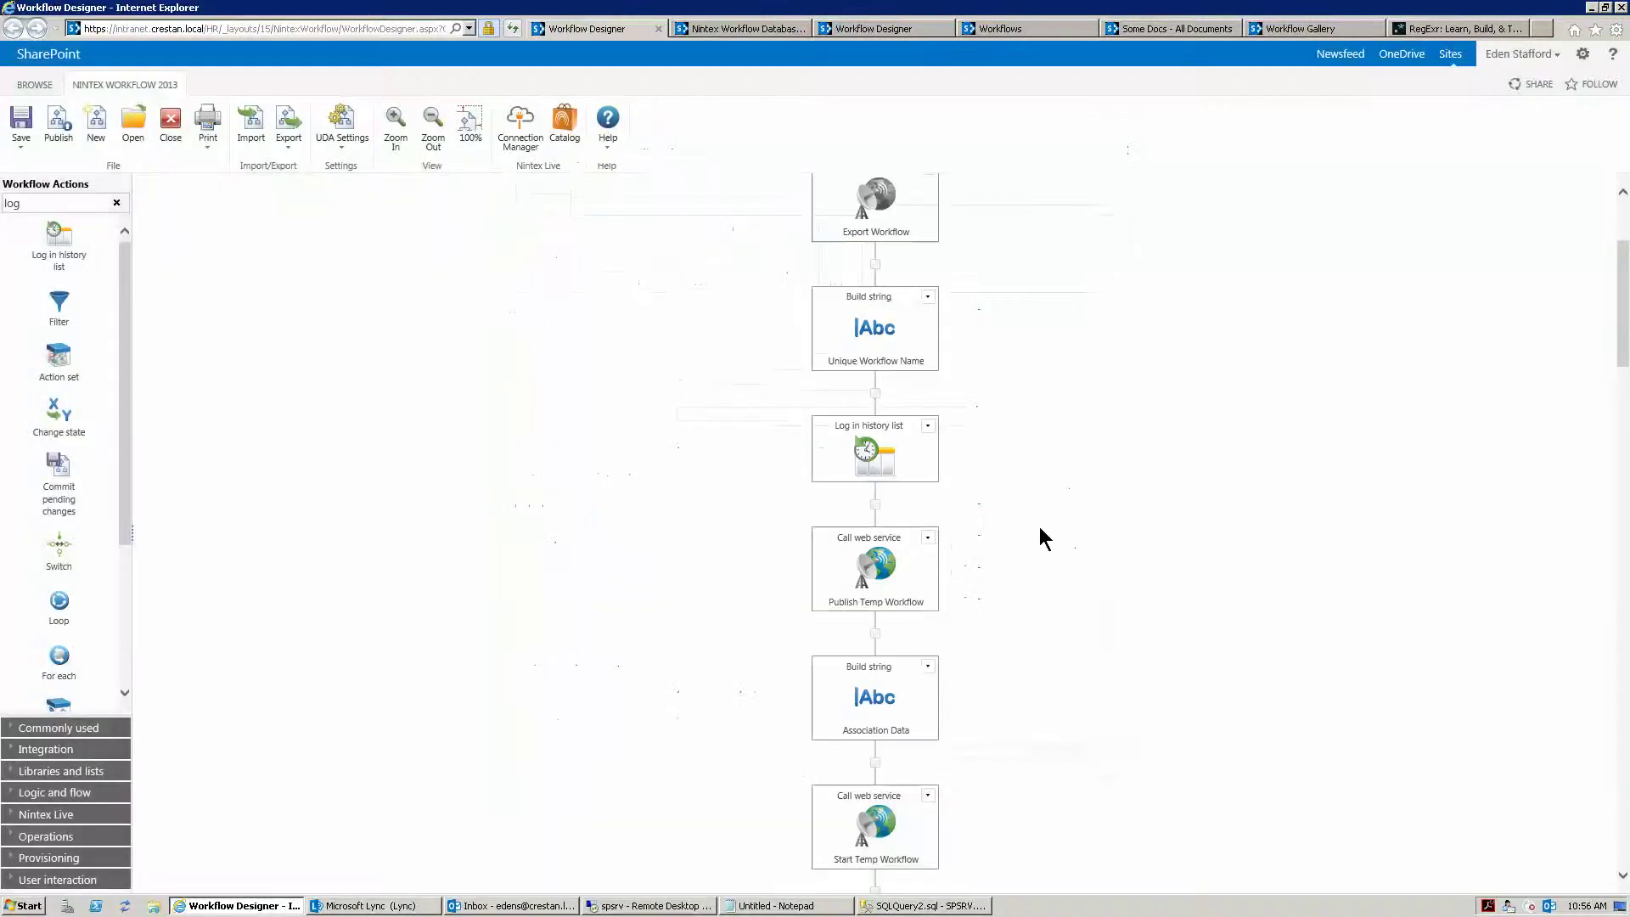
mouse_move(878, 586)
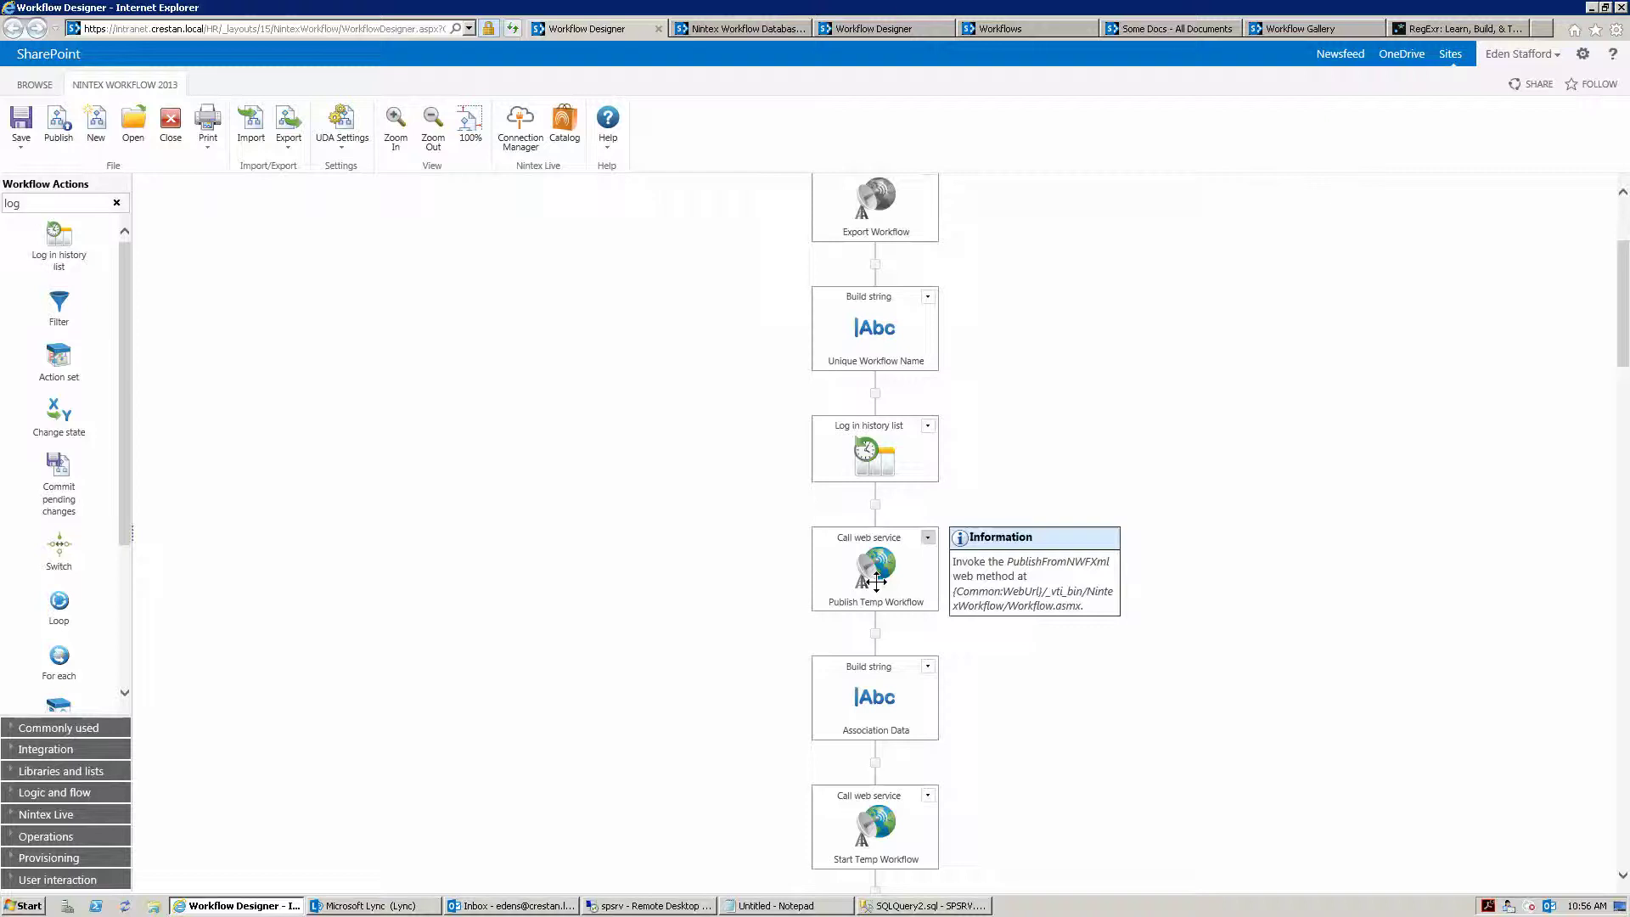
Examine the XML text of the Association Data build string action, especially the DestinationDocLibUrl variable
scroll(877, 583, down, 3)
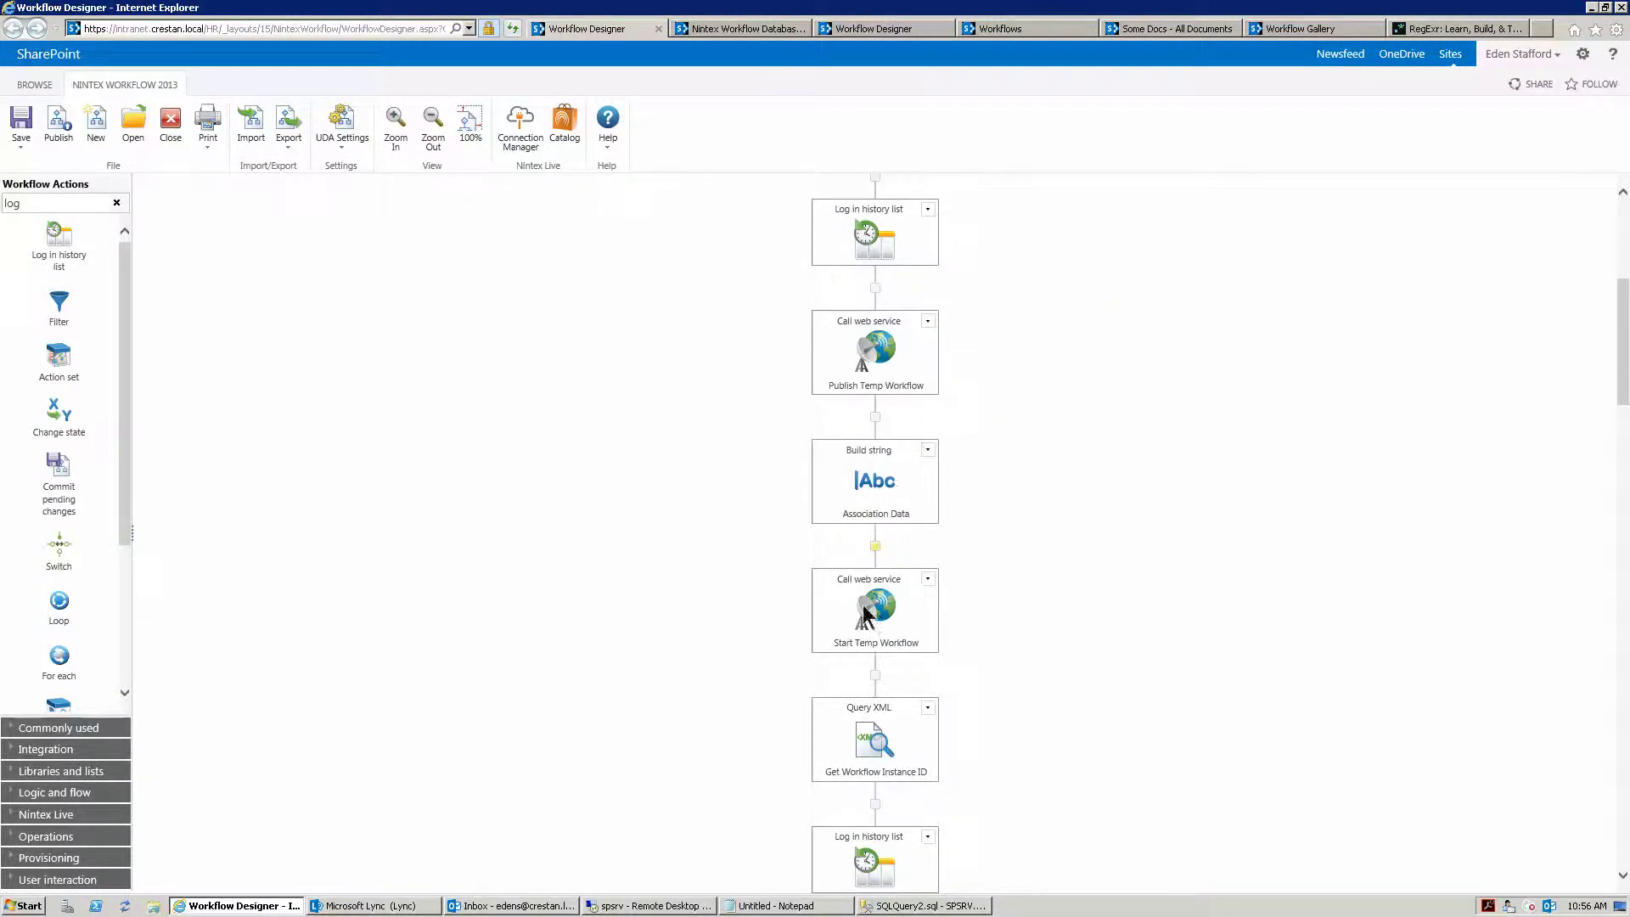
mouse_move(885, 649)
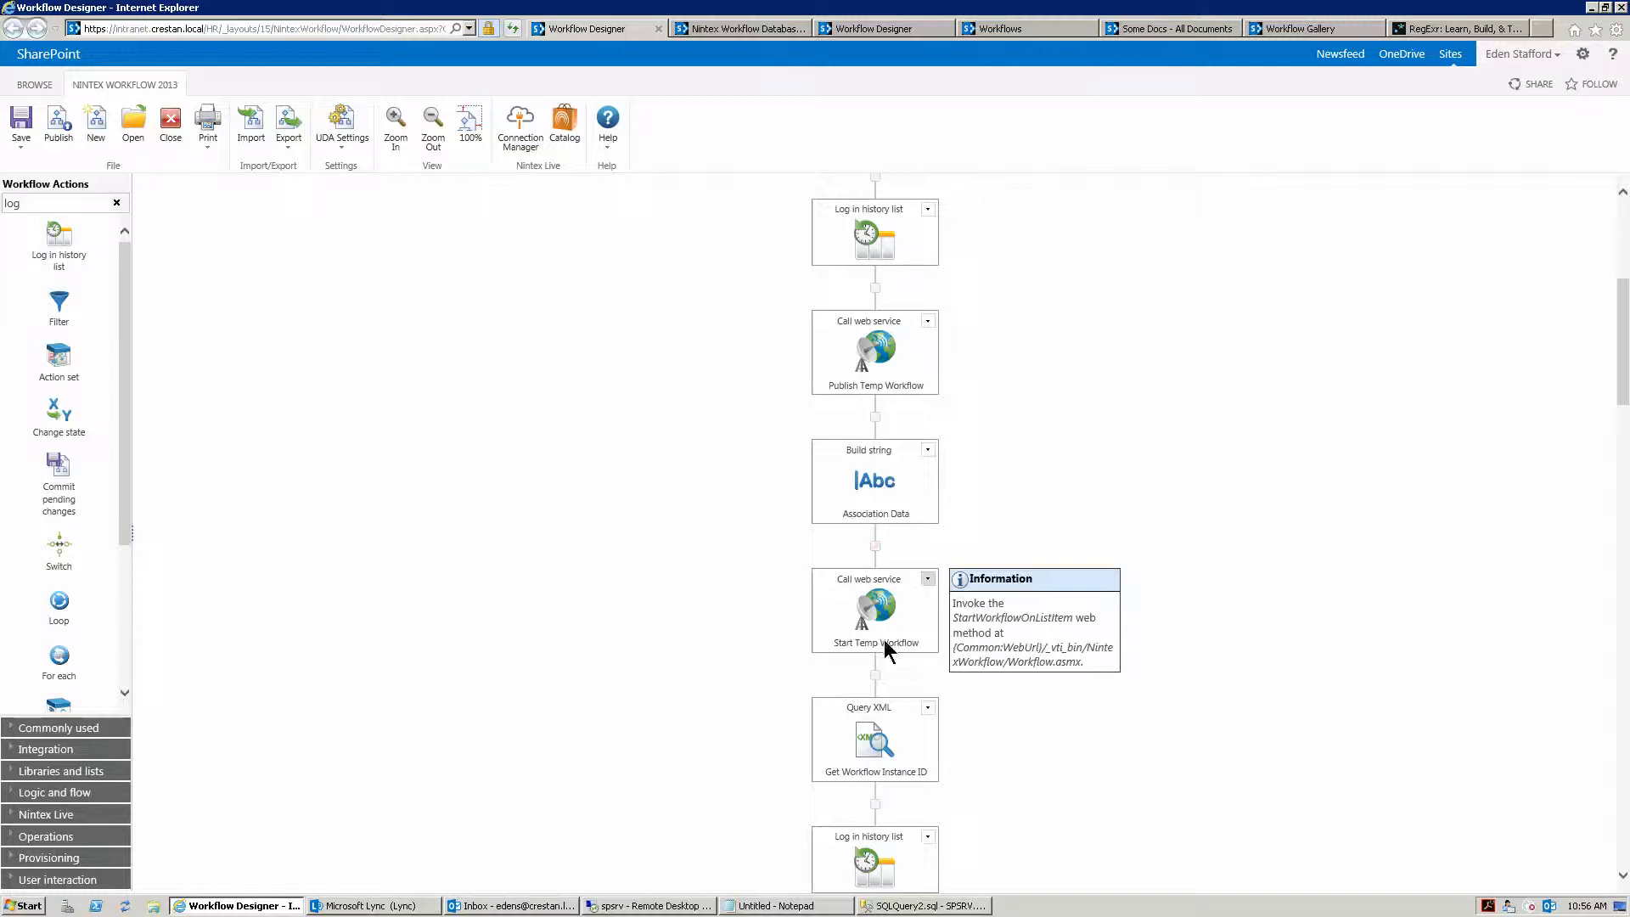
double_click(870, 489)
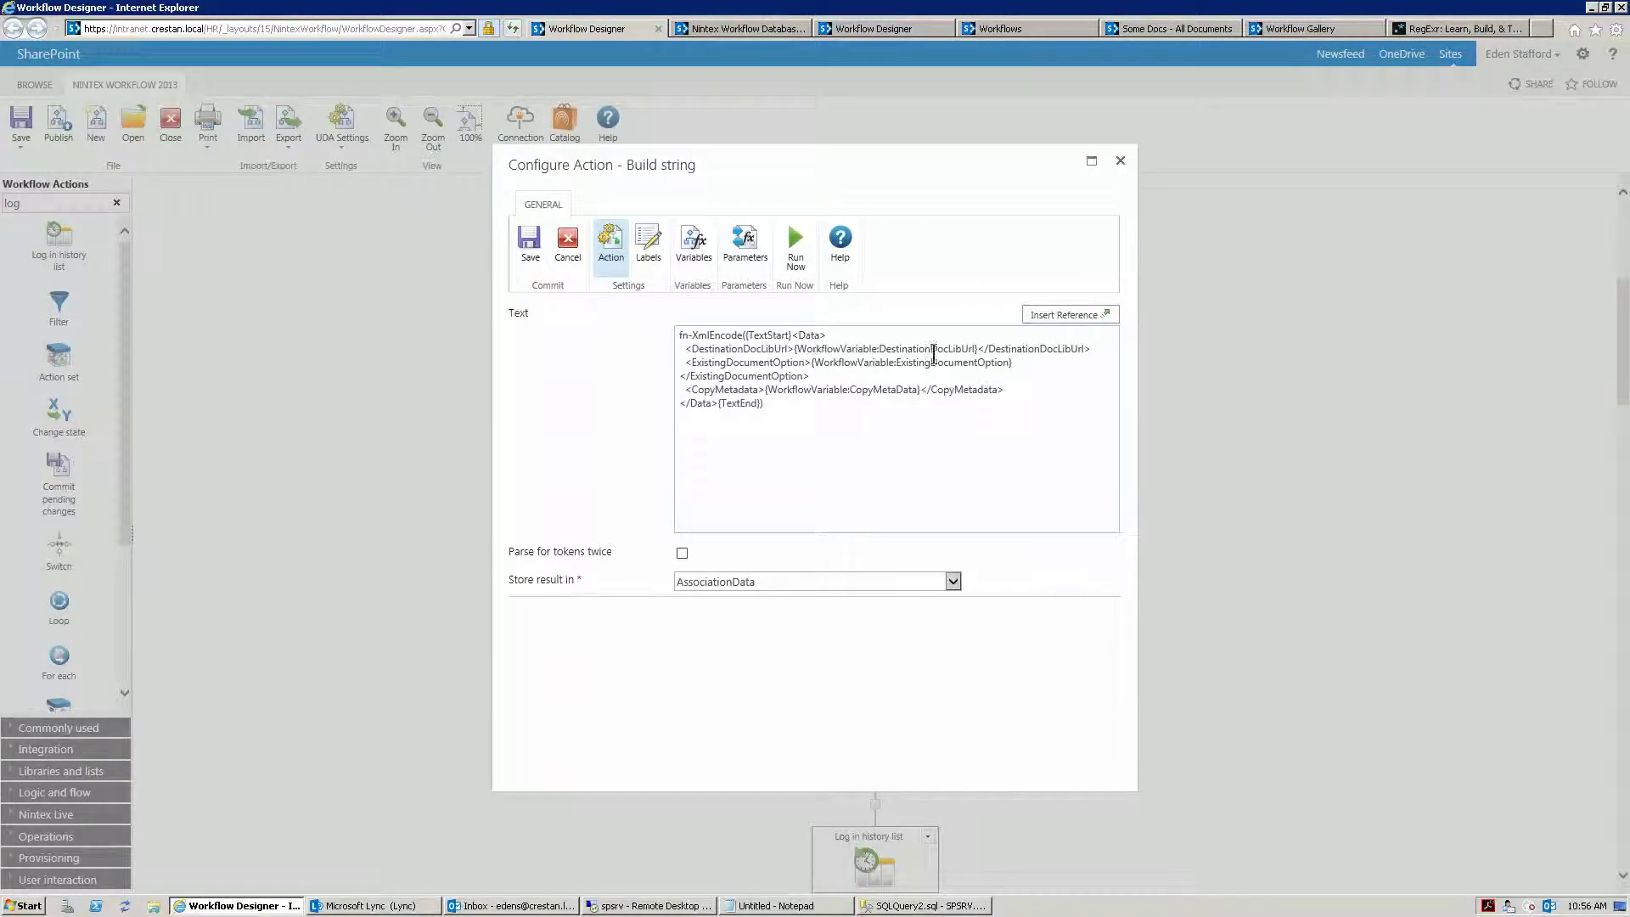
drag(986, 348, 814, 348)
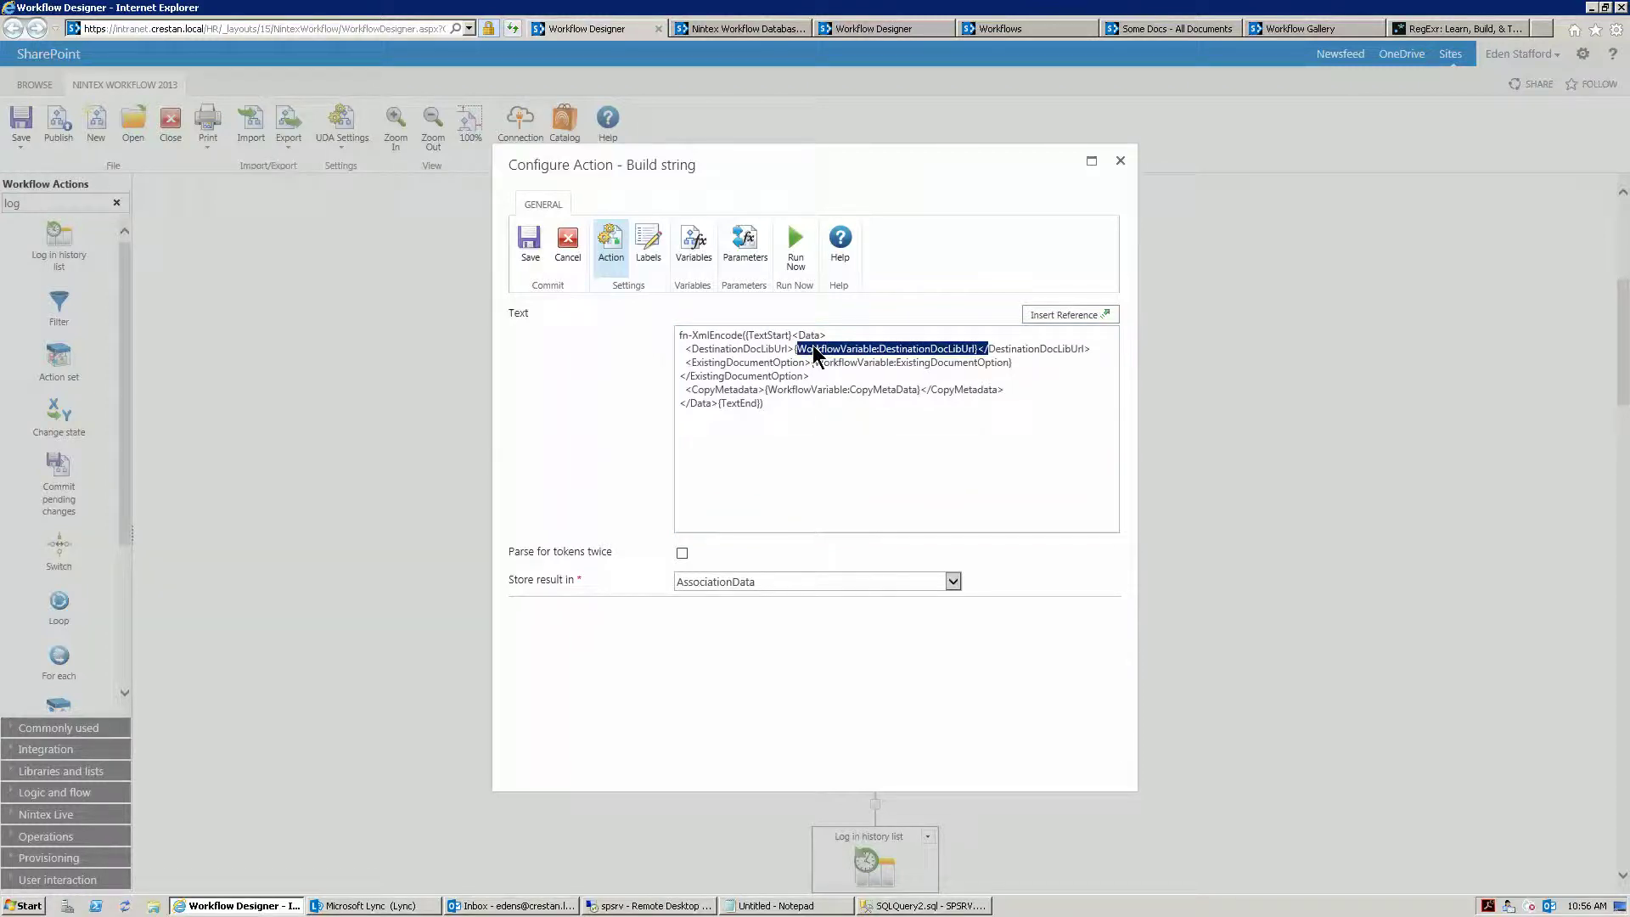
click(1120, 161)
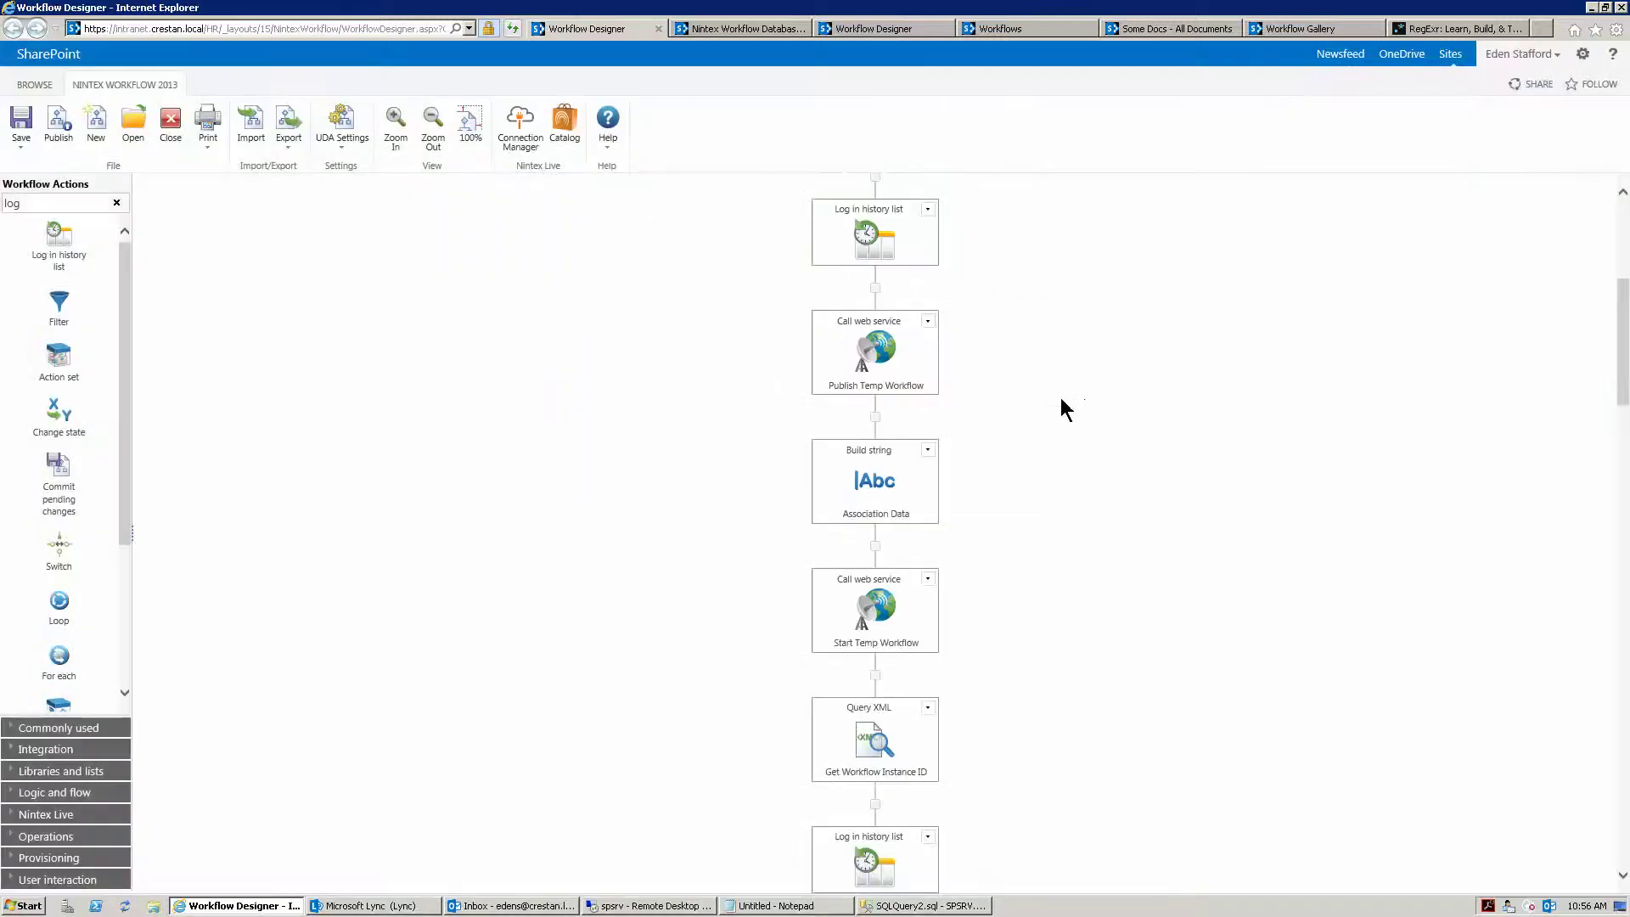
Review the web service inputs of the Start Temp Workflow action and recheck the Association Data string they use
double_click(870, 609)
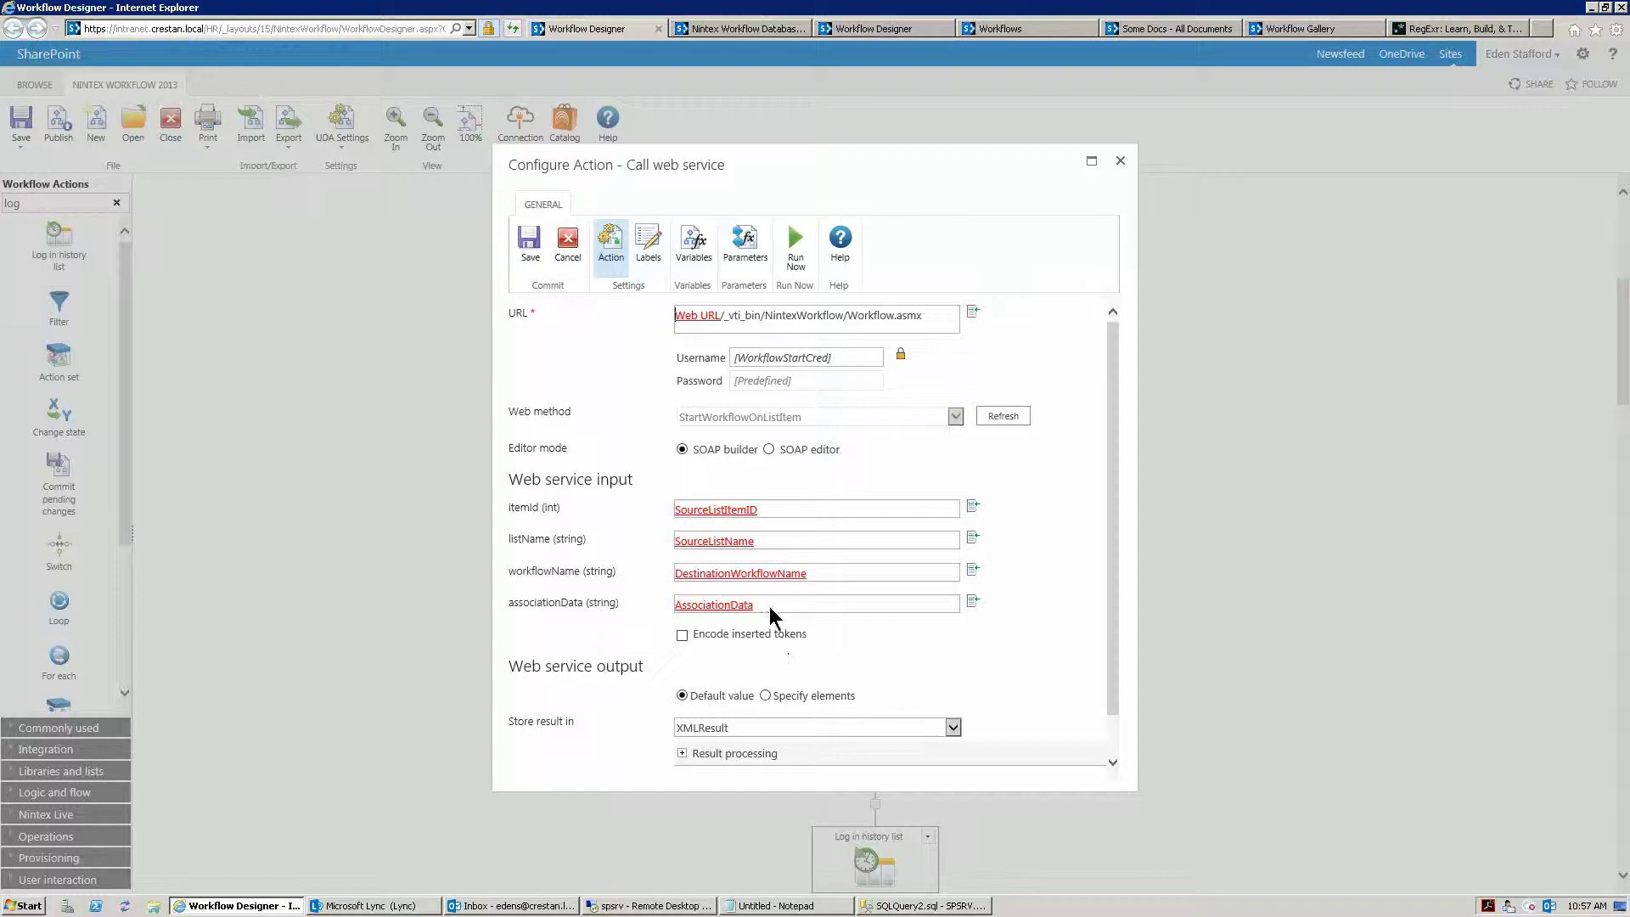
click(1118, 157)
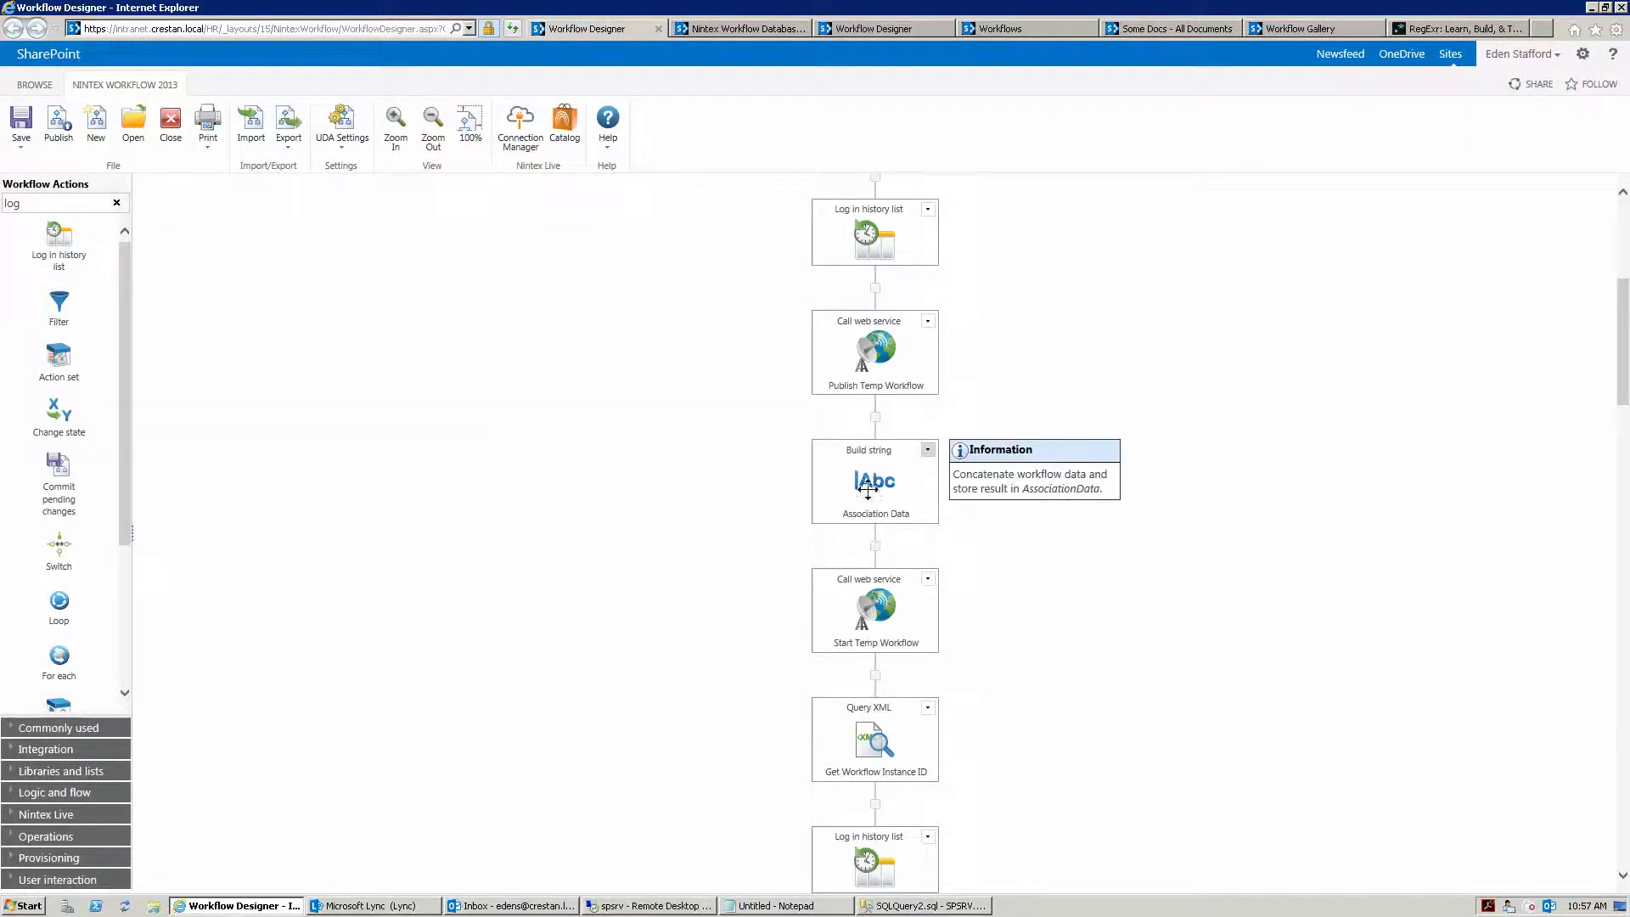
double_click(870, 486)
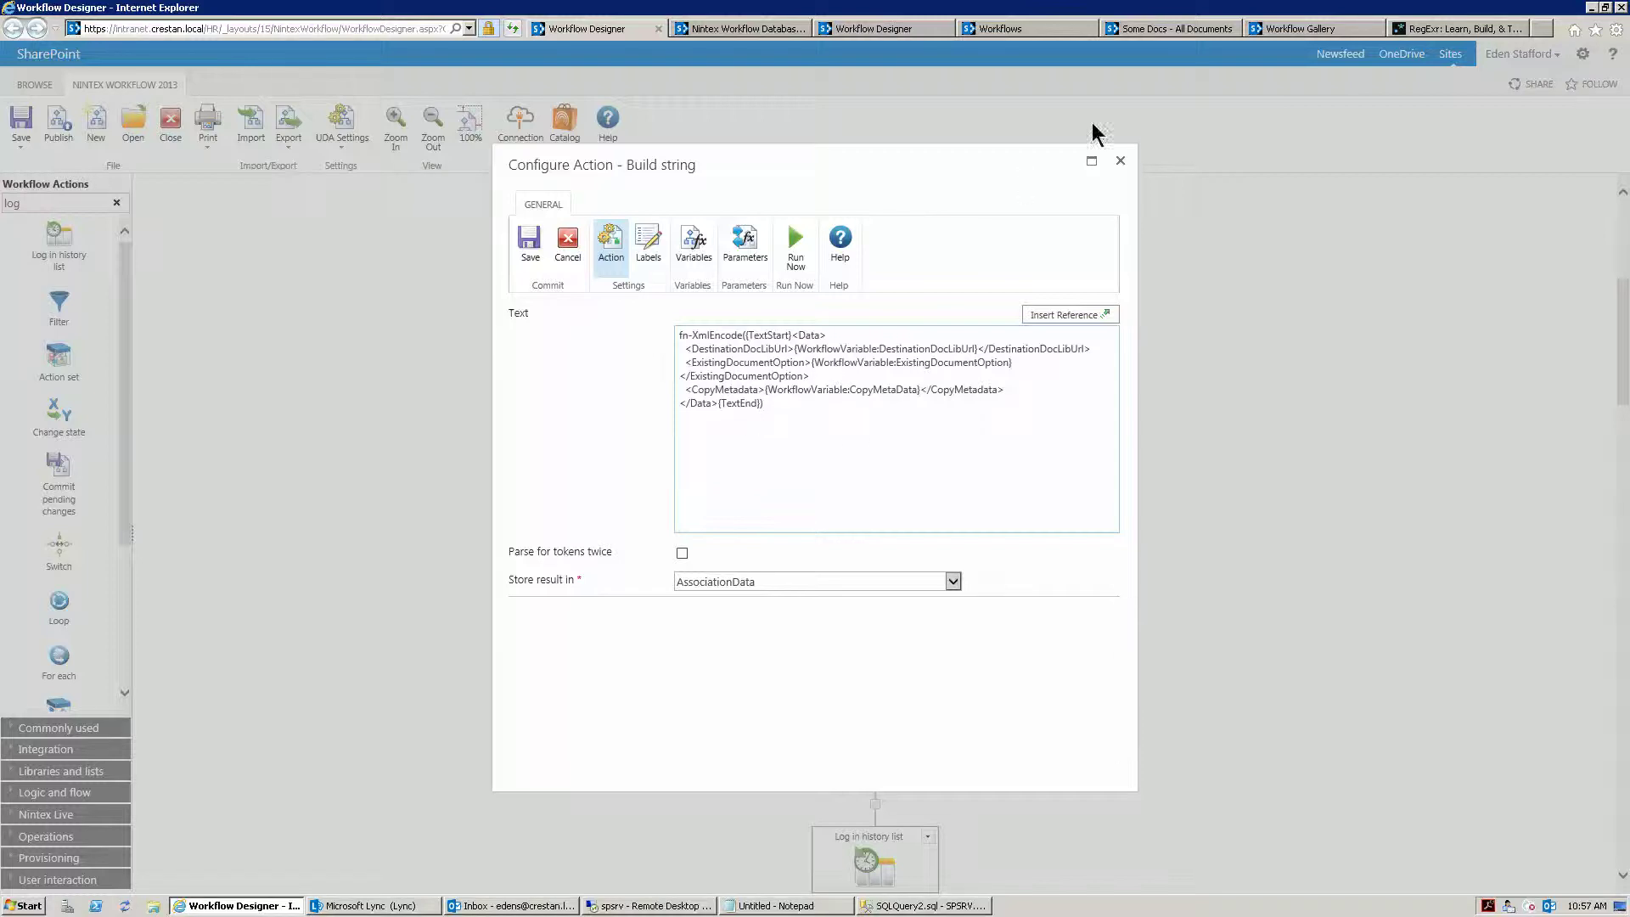
click(1121, 162)
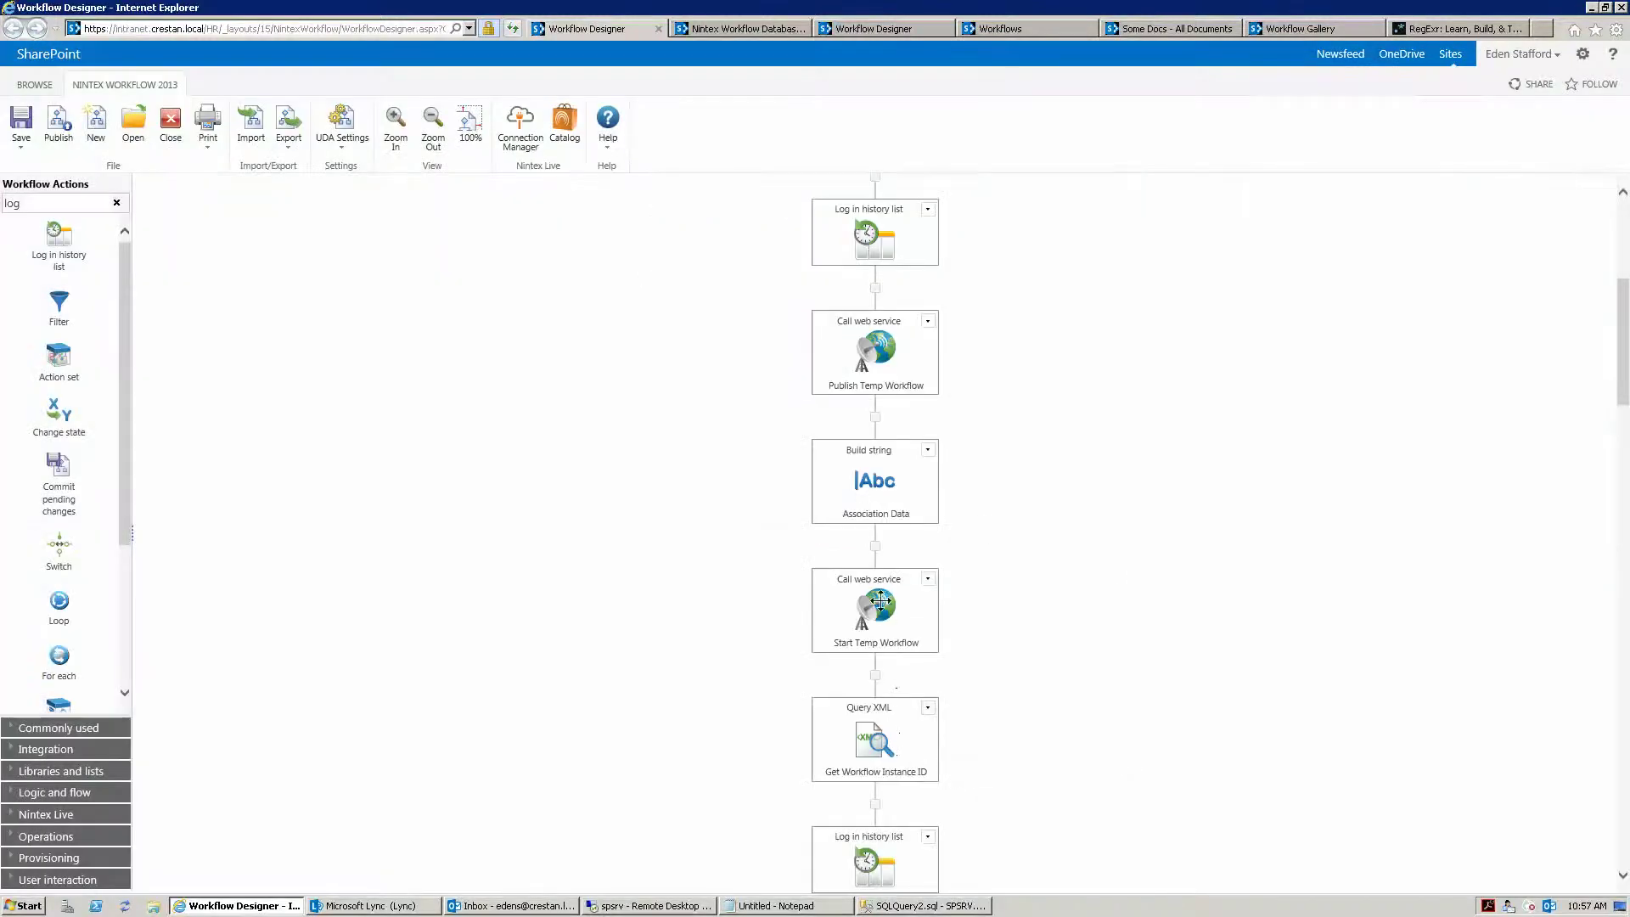
Examine the sequence of actions from Start Temp Workflow through the loop-wait action set to the Pull out the List ID query
mouse_move(879, 599)
scroll(879, 598, down, 4)
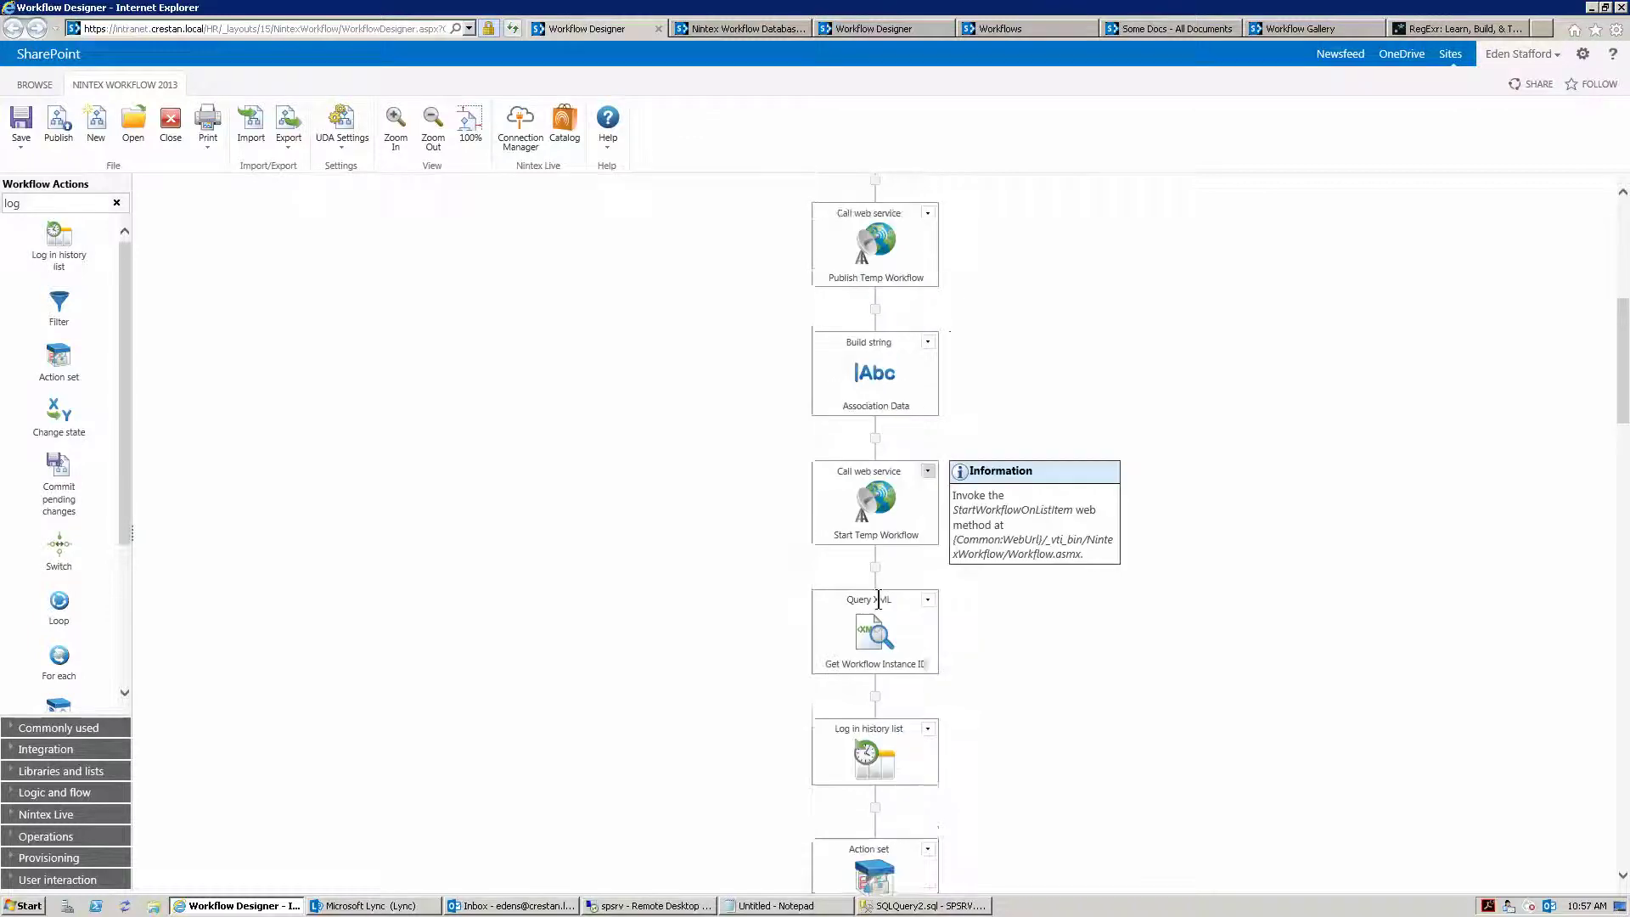
scroll(978, 619, down, 1)
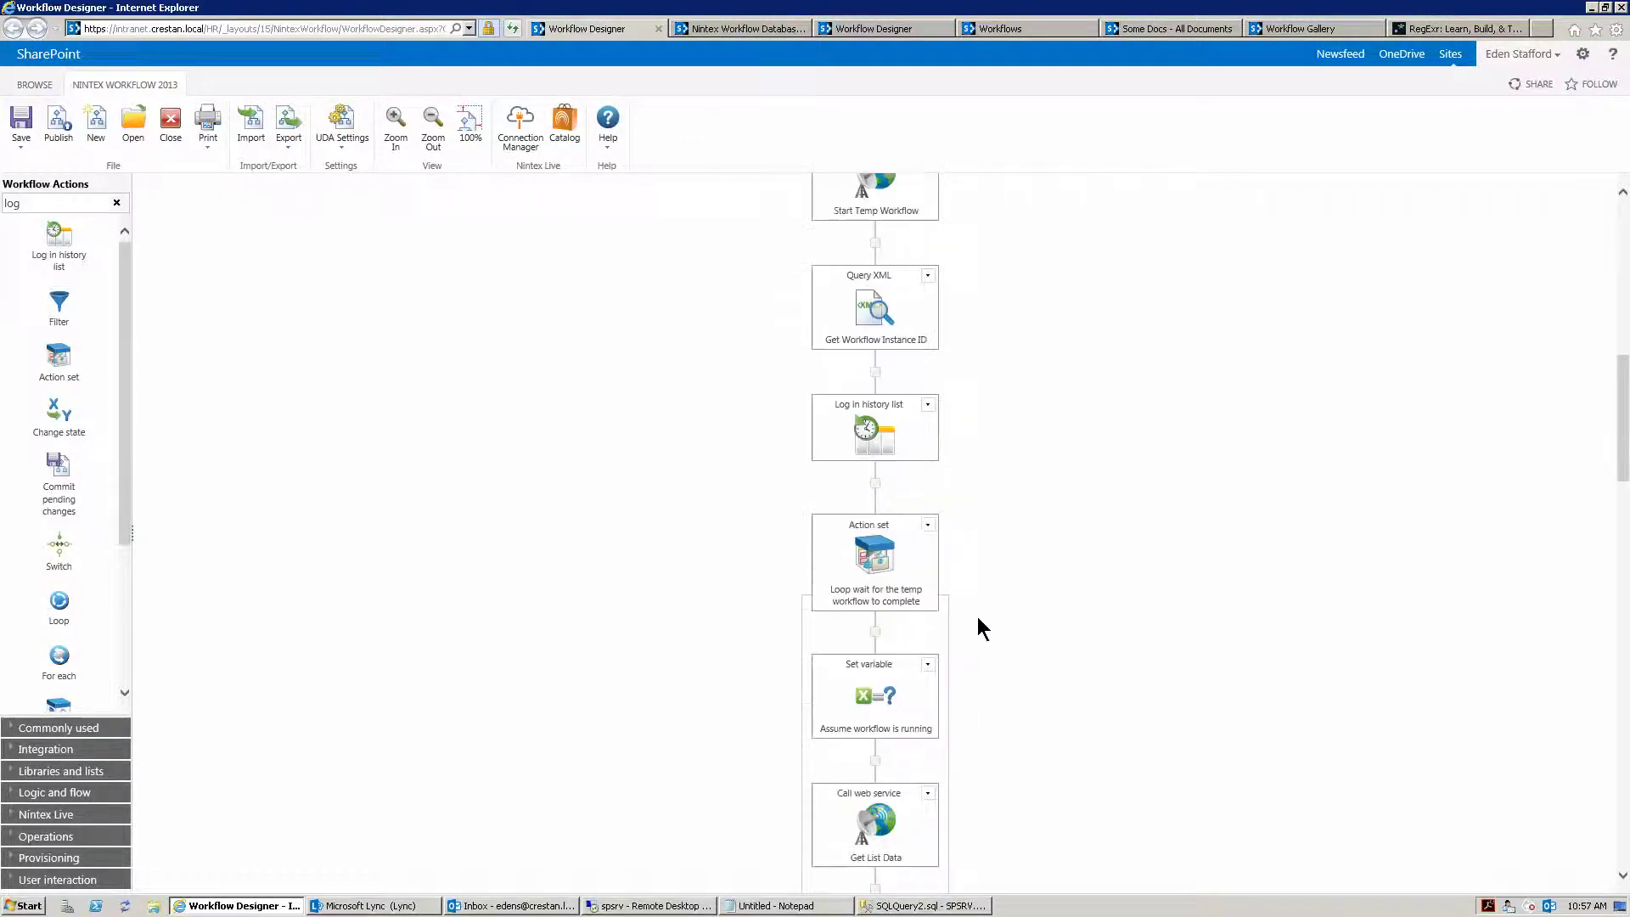
mouse_move(872, 303)
scroll(967, 462, down, 1)
scroll(972, 463, down, 1)
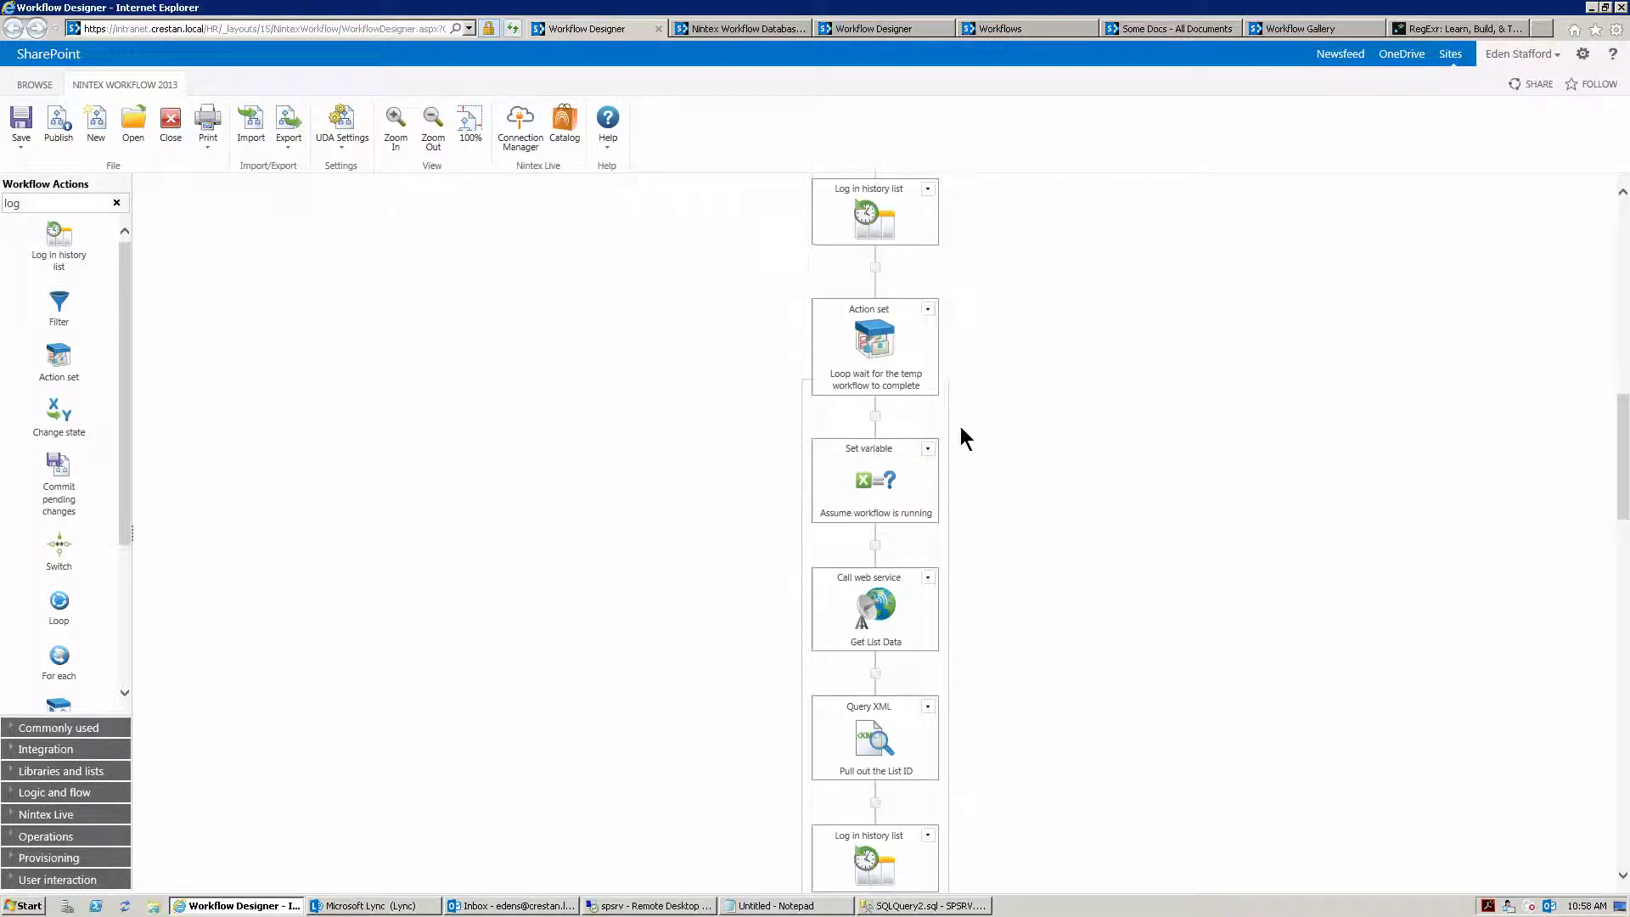
scroll(955, 425, down, 1)
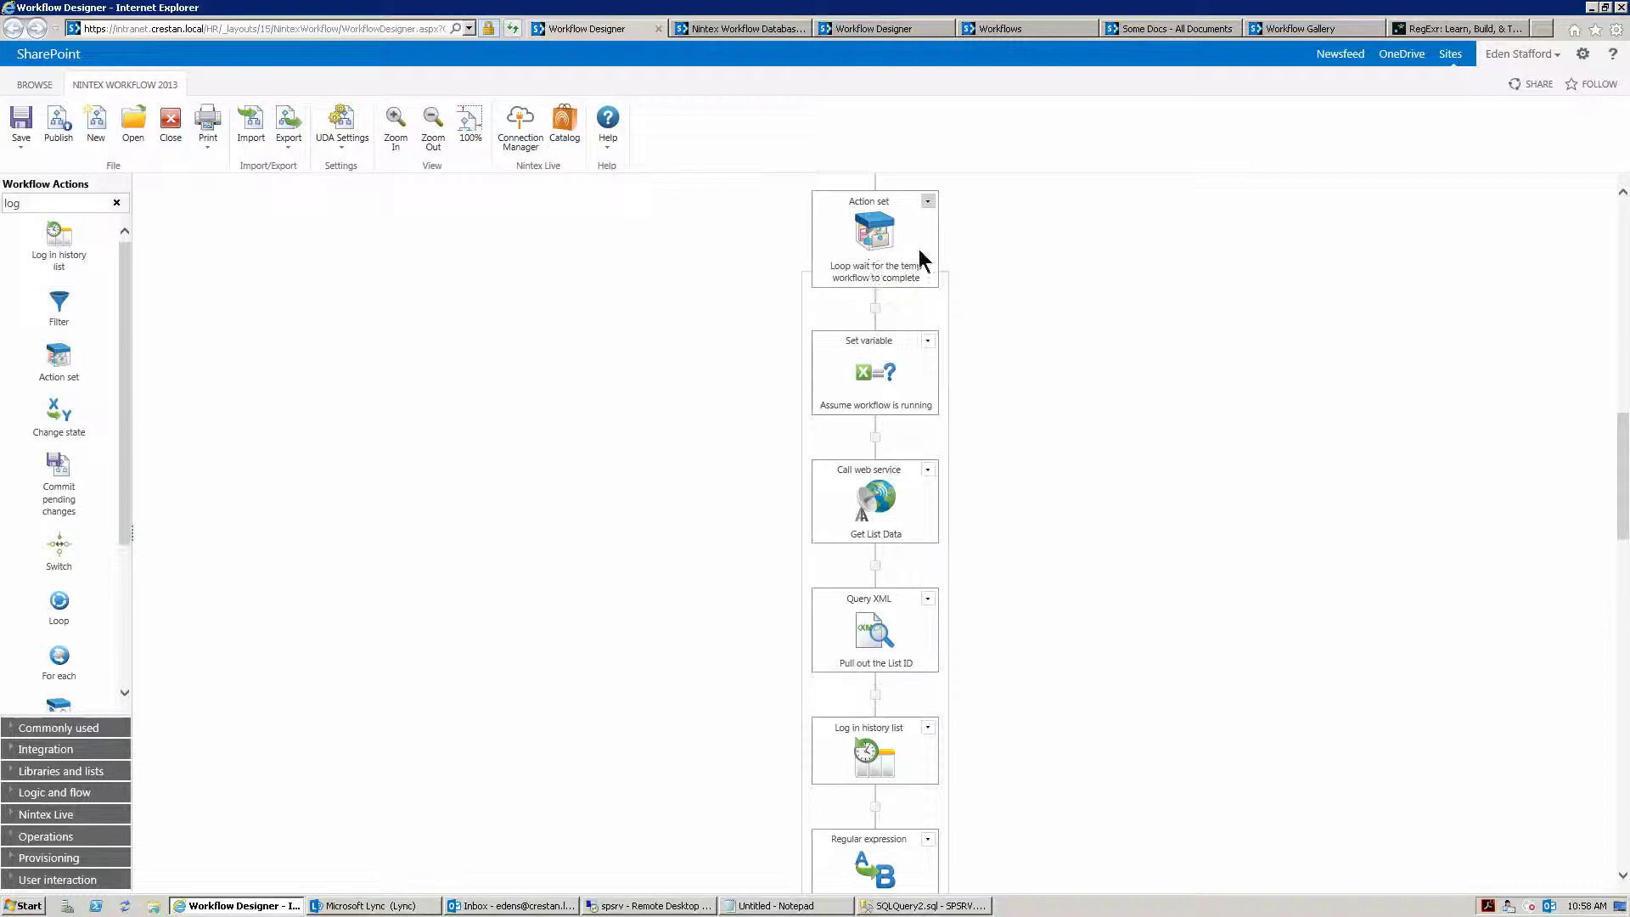
scroll(1038, 460, down, 1)
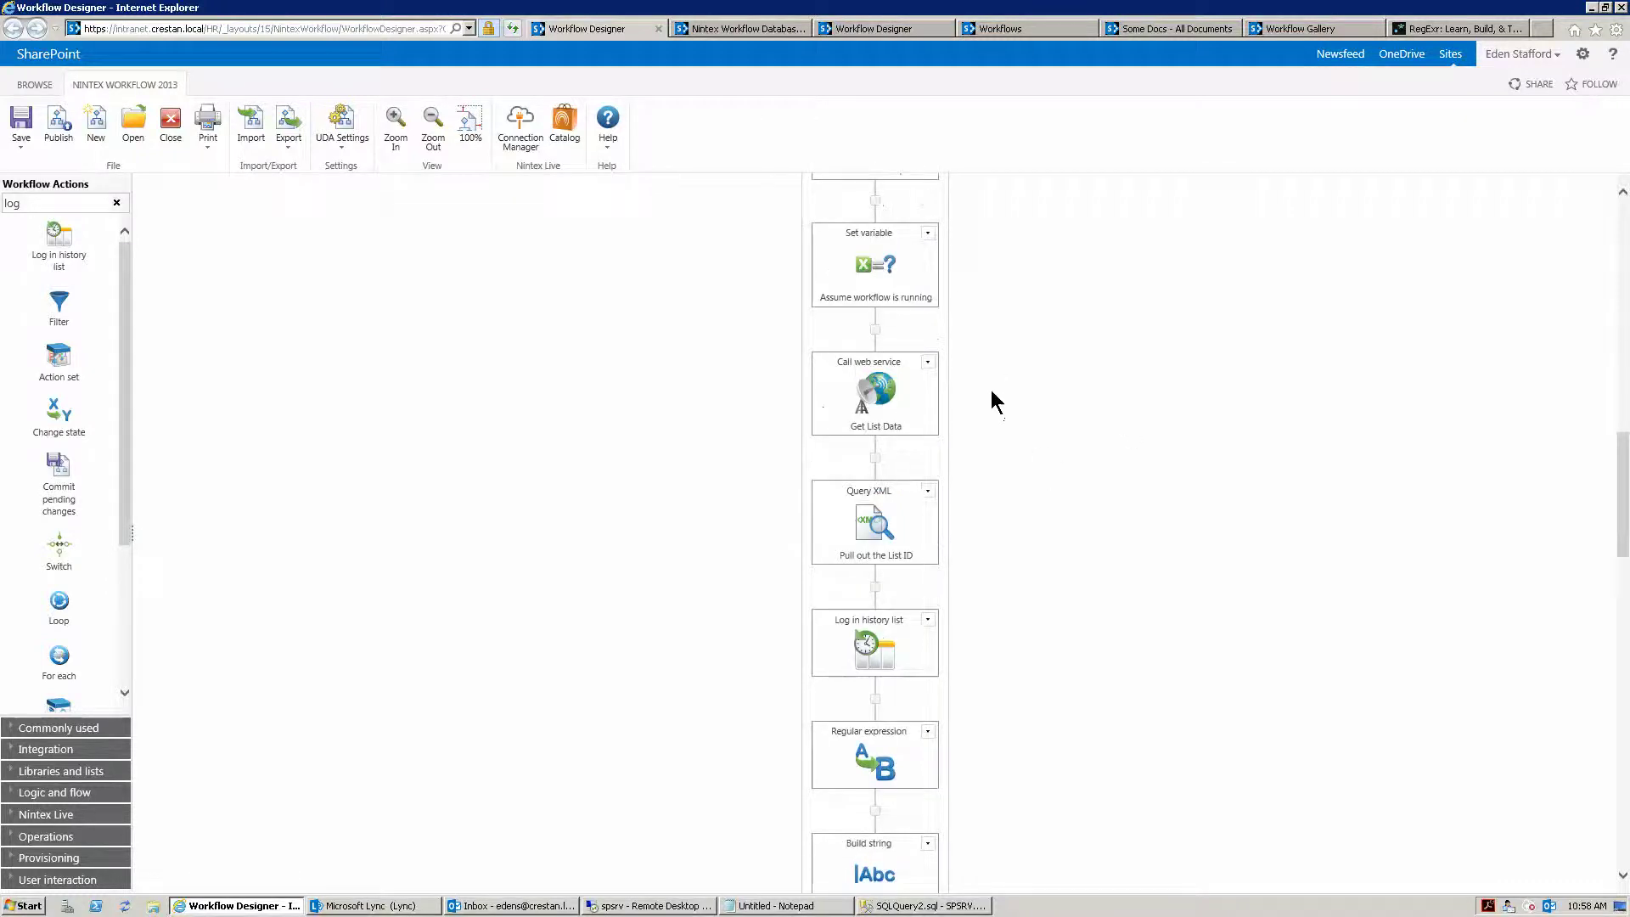
mouse_move(884, 393)
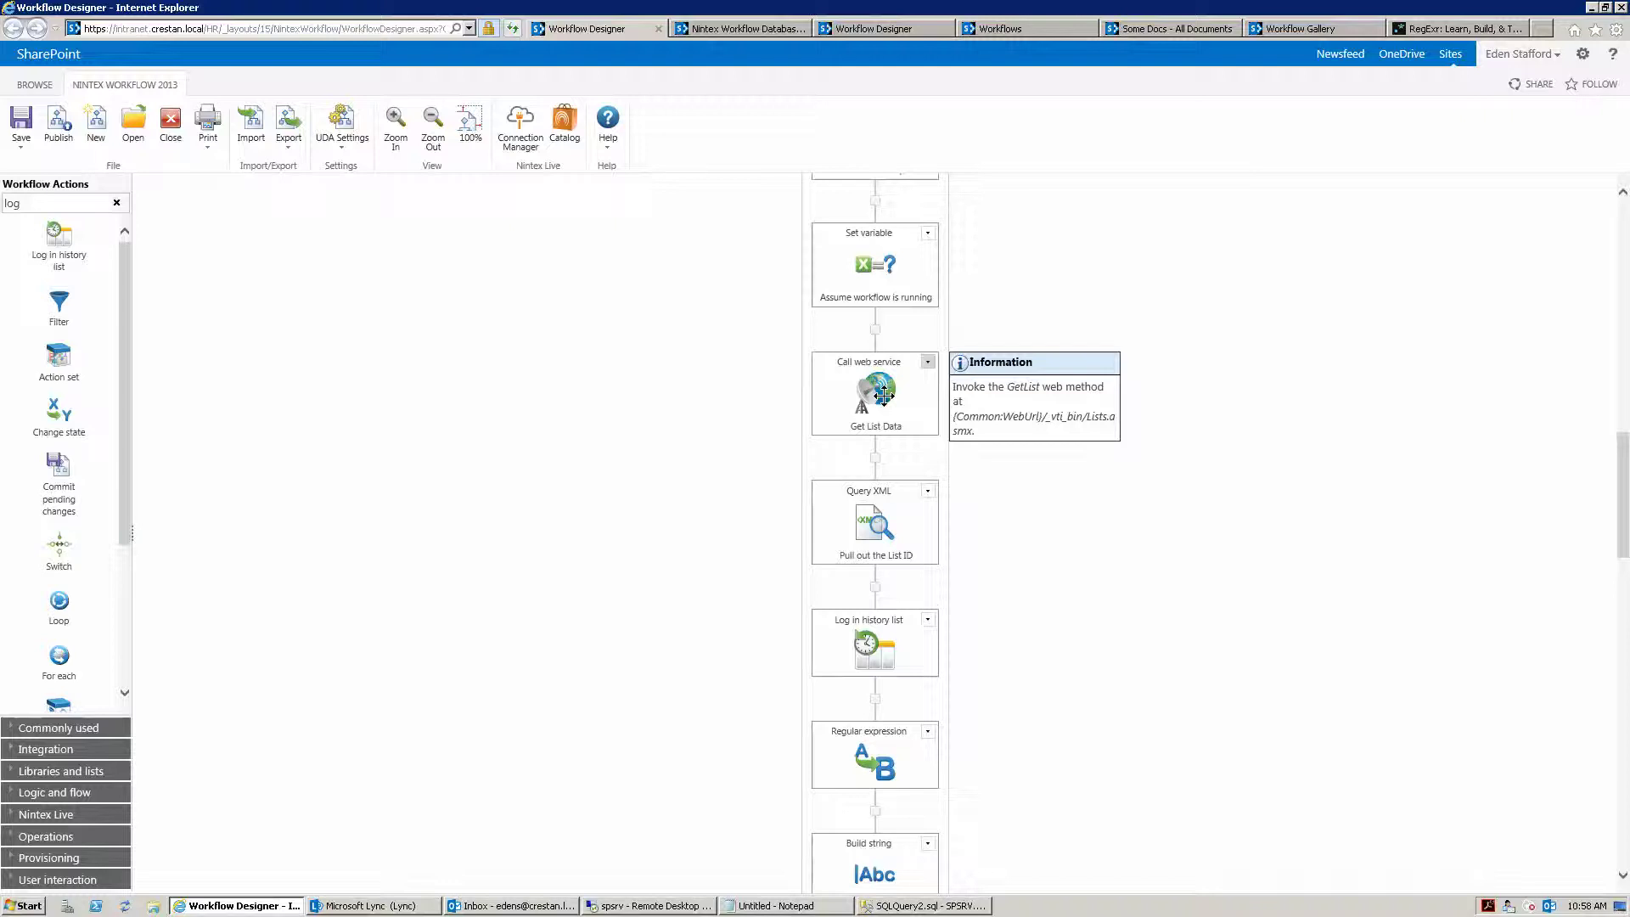
mouse_move(878, 515)
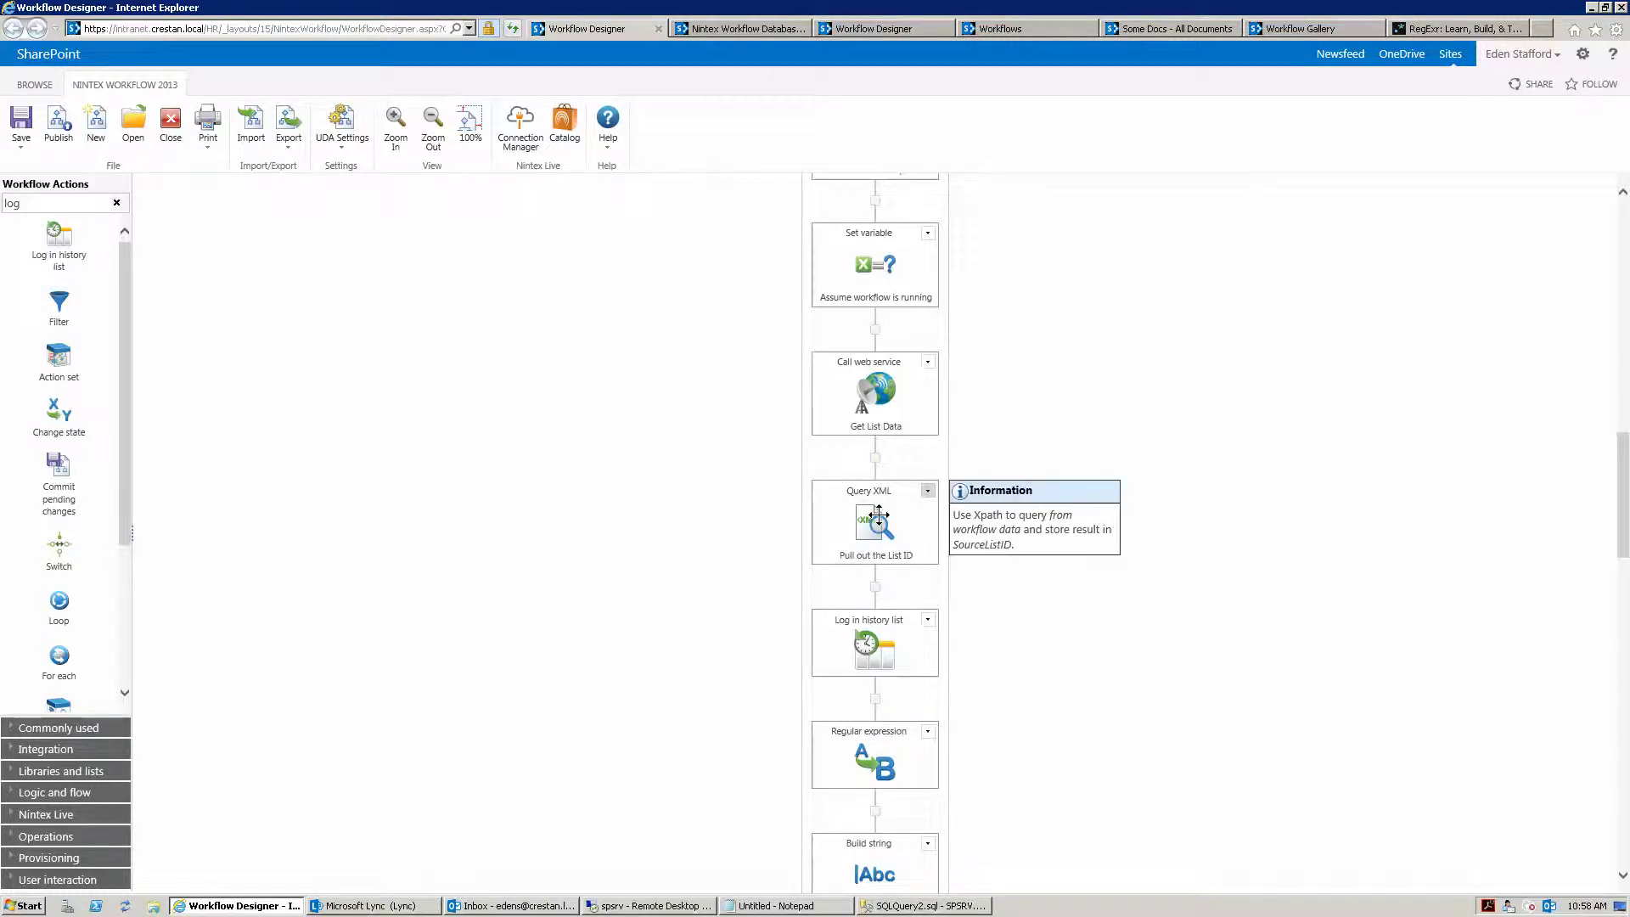
Open the configuration of the Get Workflow Short Name build string action to examine its substring expression
scroll(880, 519, down, 2)
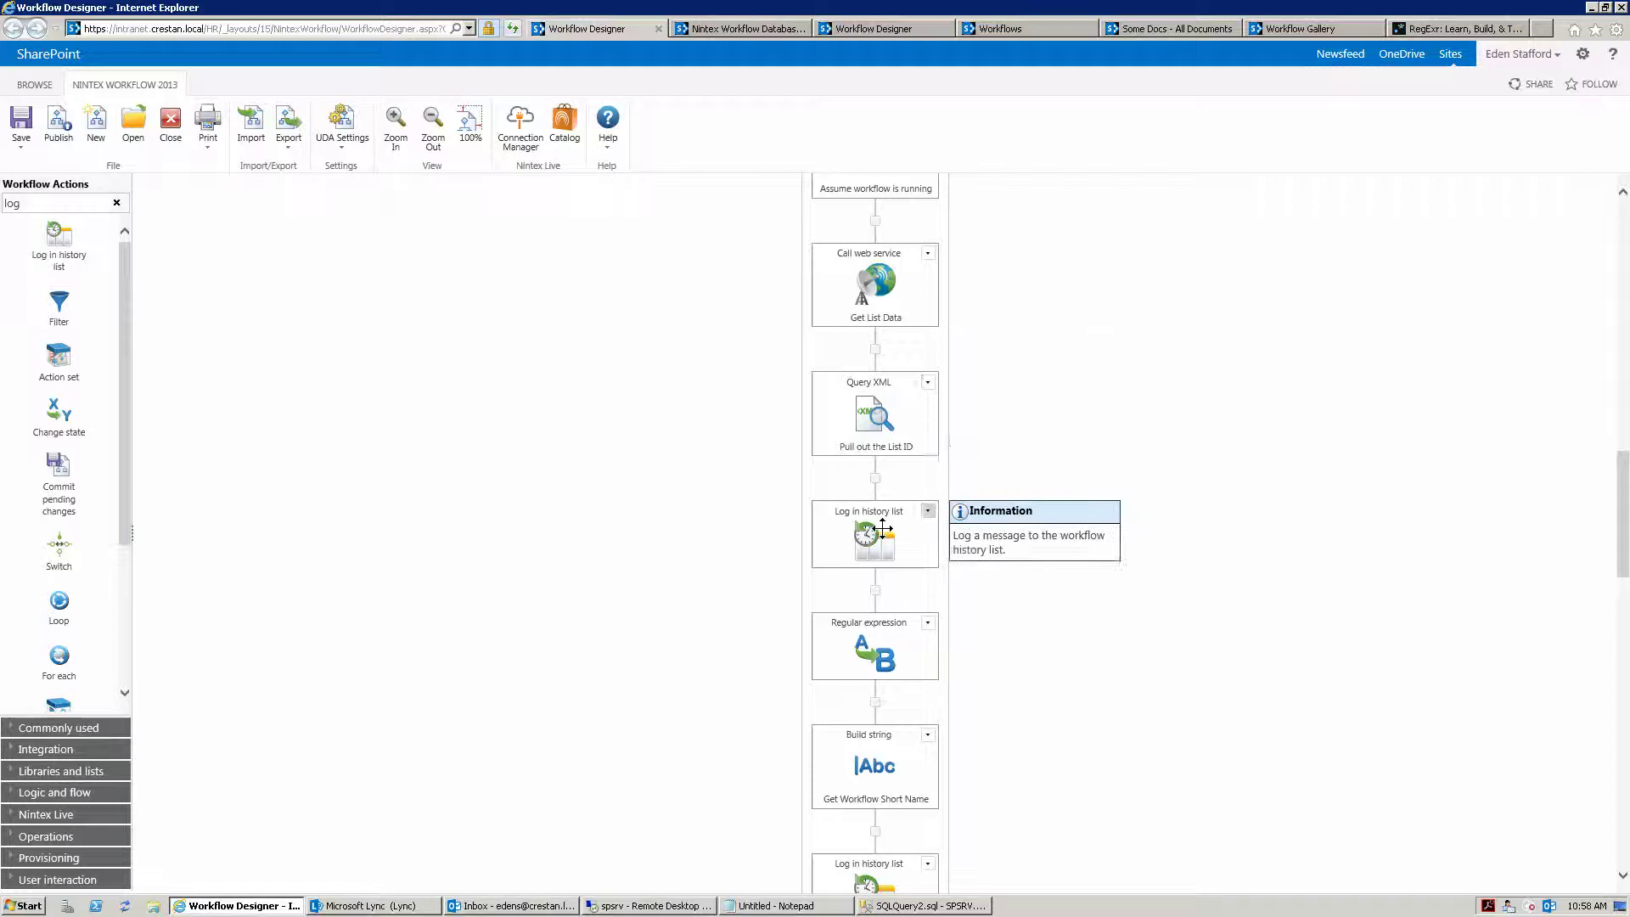
scroll(883, 536, down, 1)
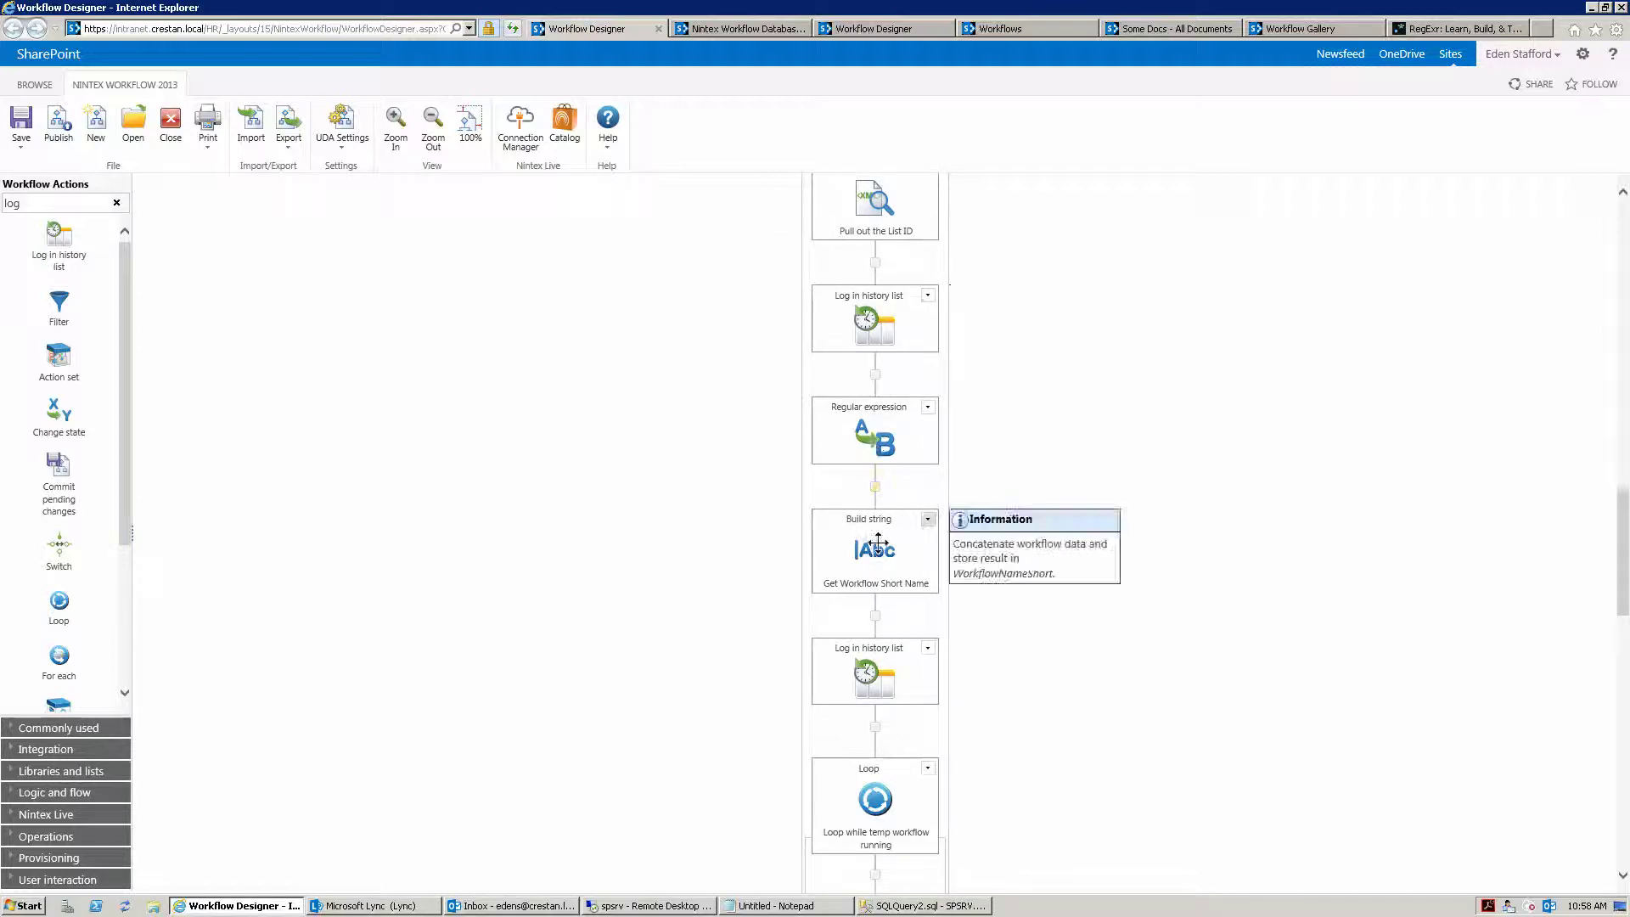
double_click(878, 545)
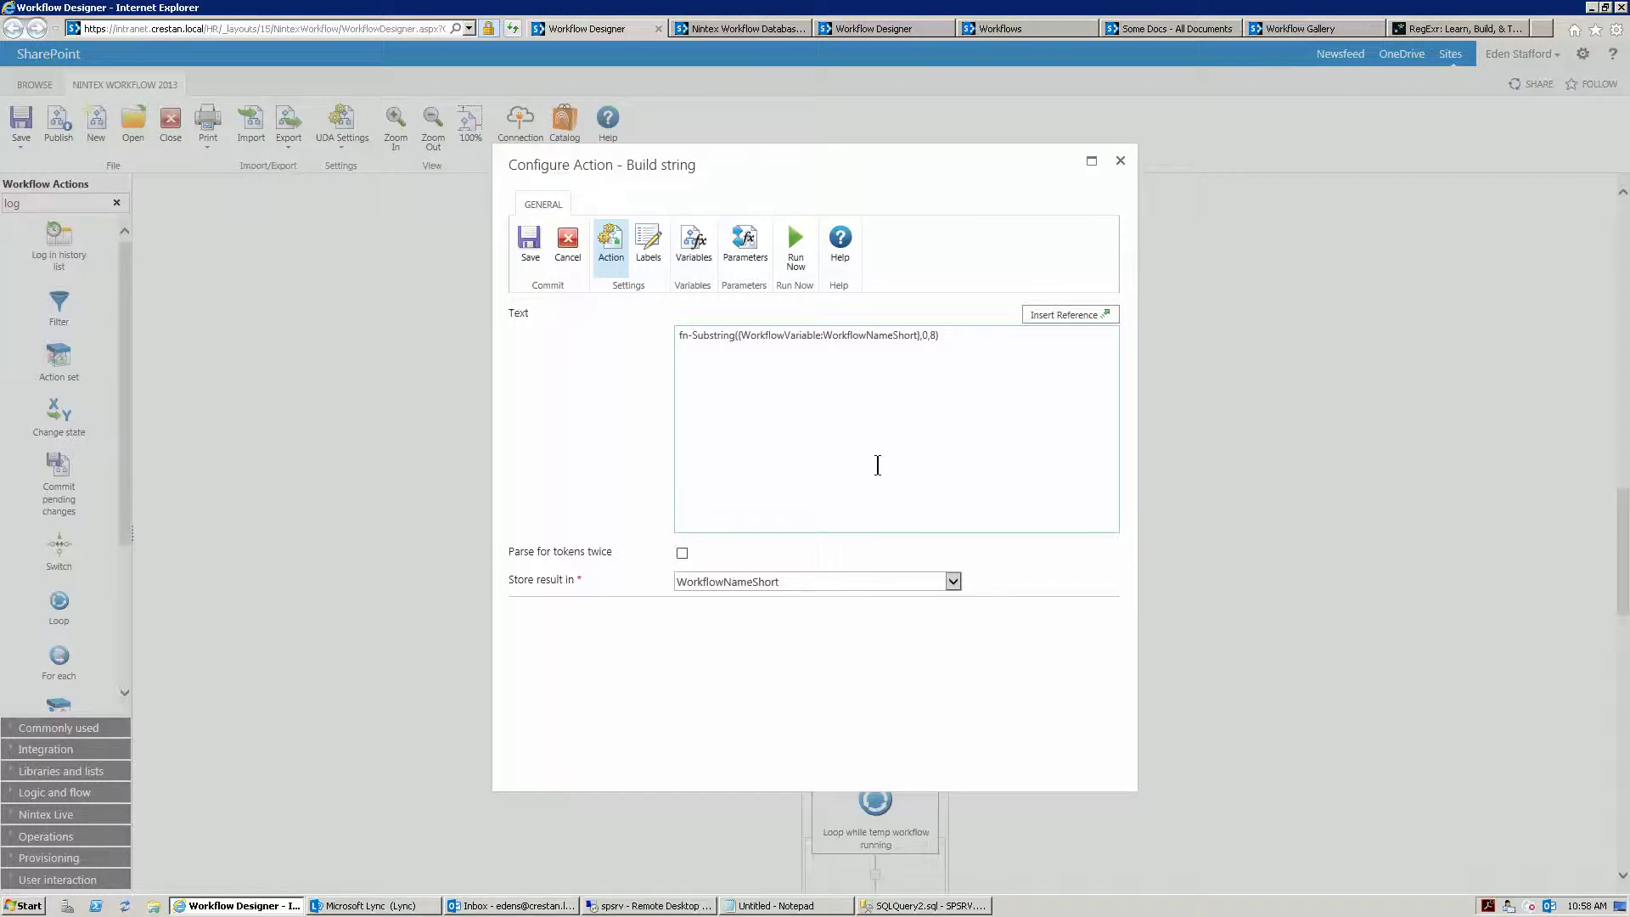
Examine the CAML query of the Get Workflow Status query list action and its output variable inside the temp workflow loop
click(1121, 161)
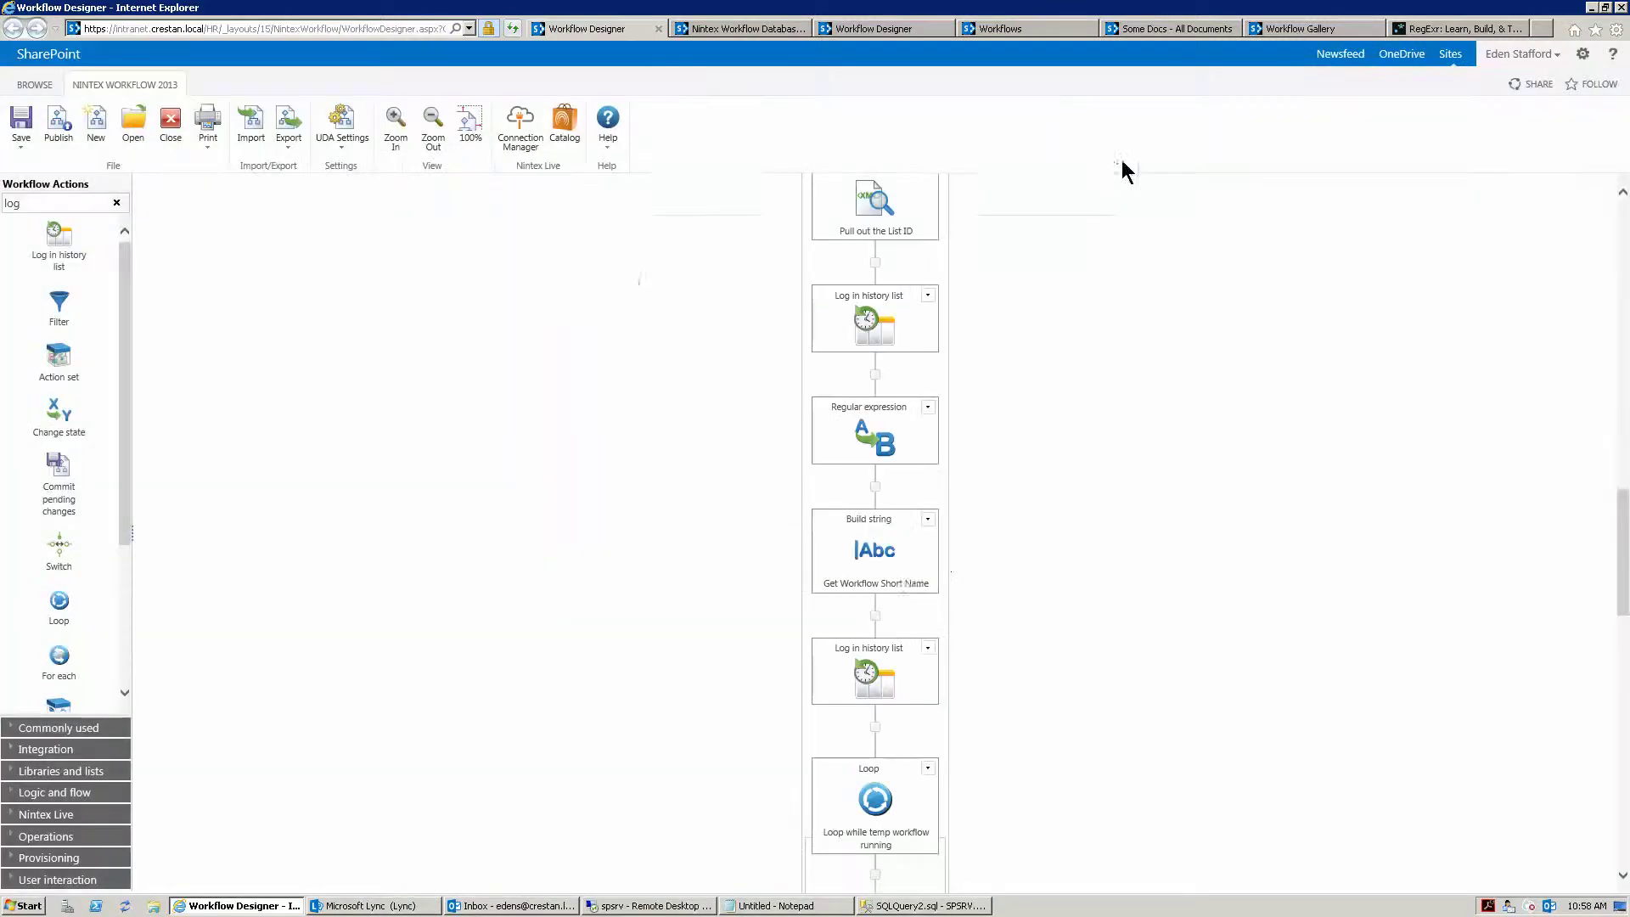
mouse_move(871, 560)
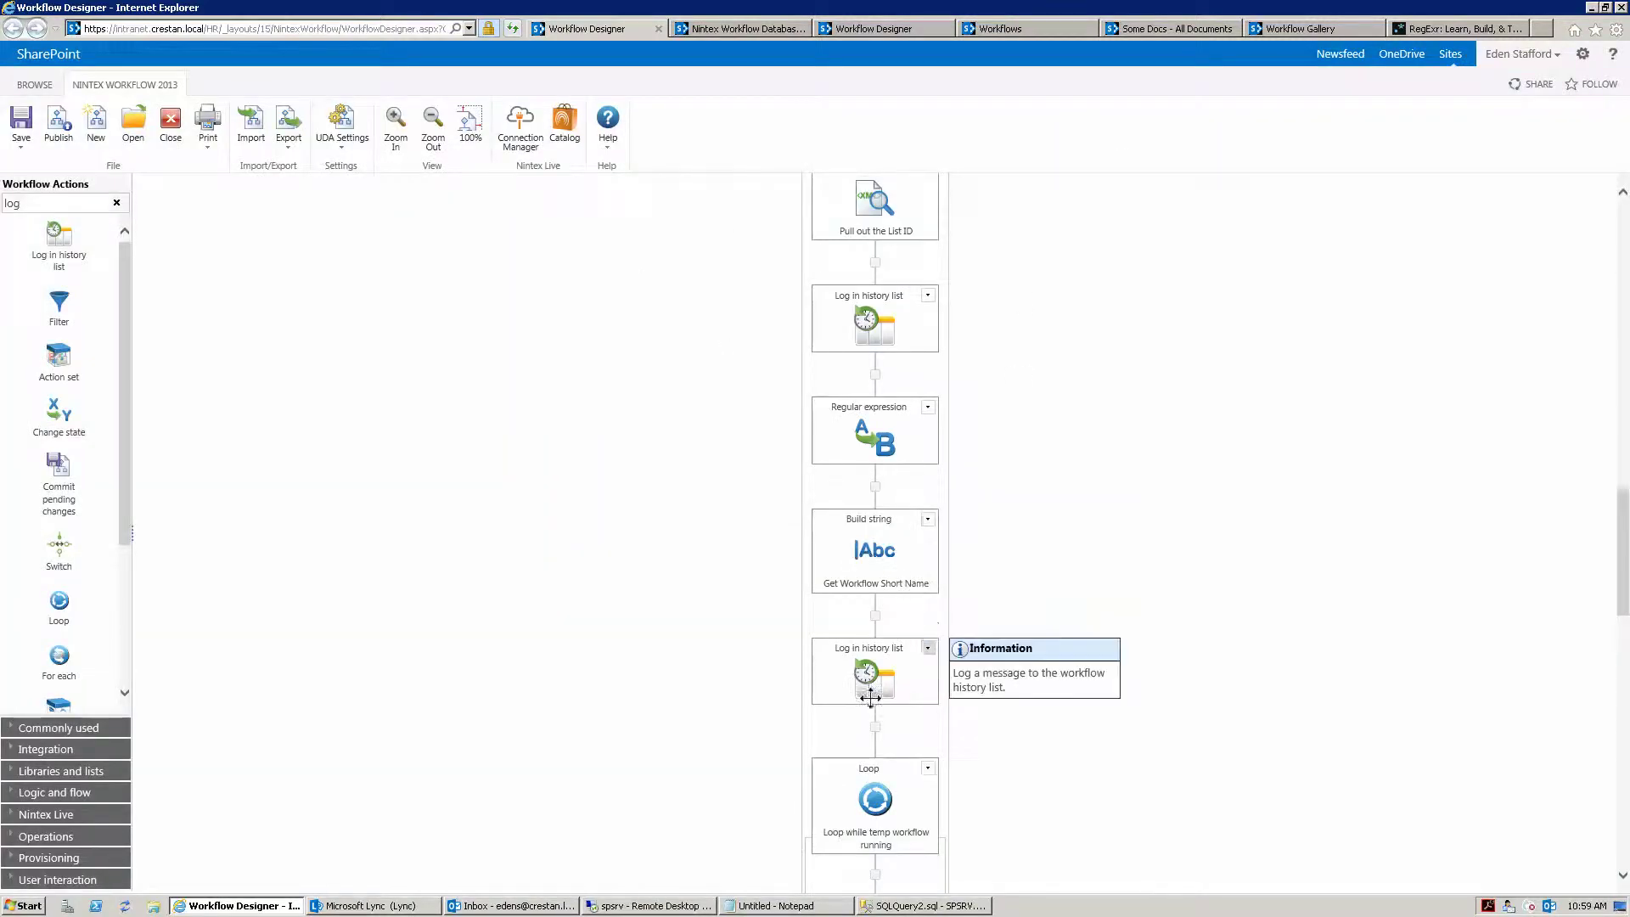
scroll(867, 700, down, 3)
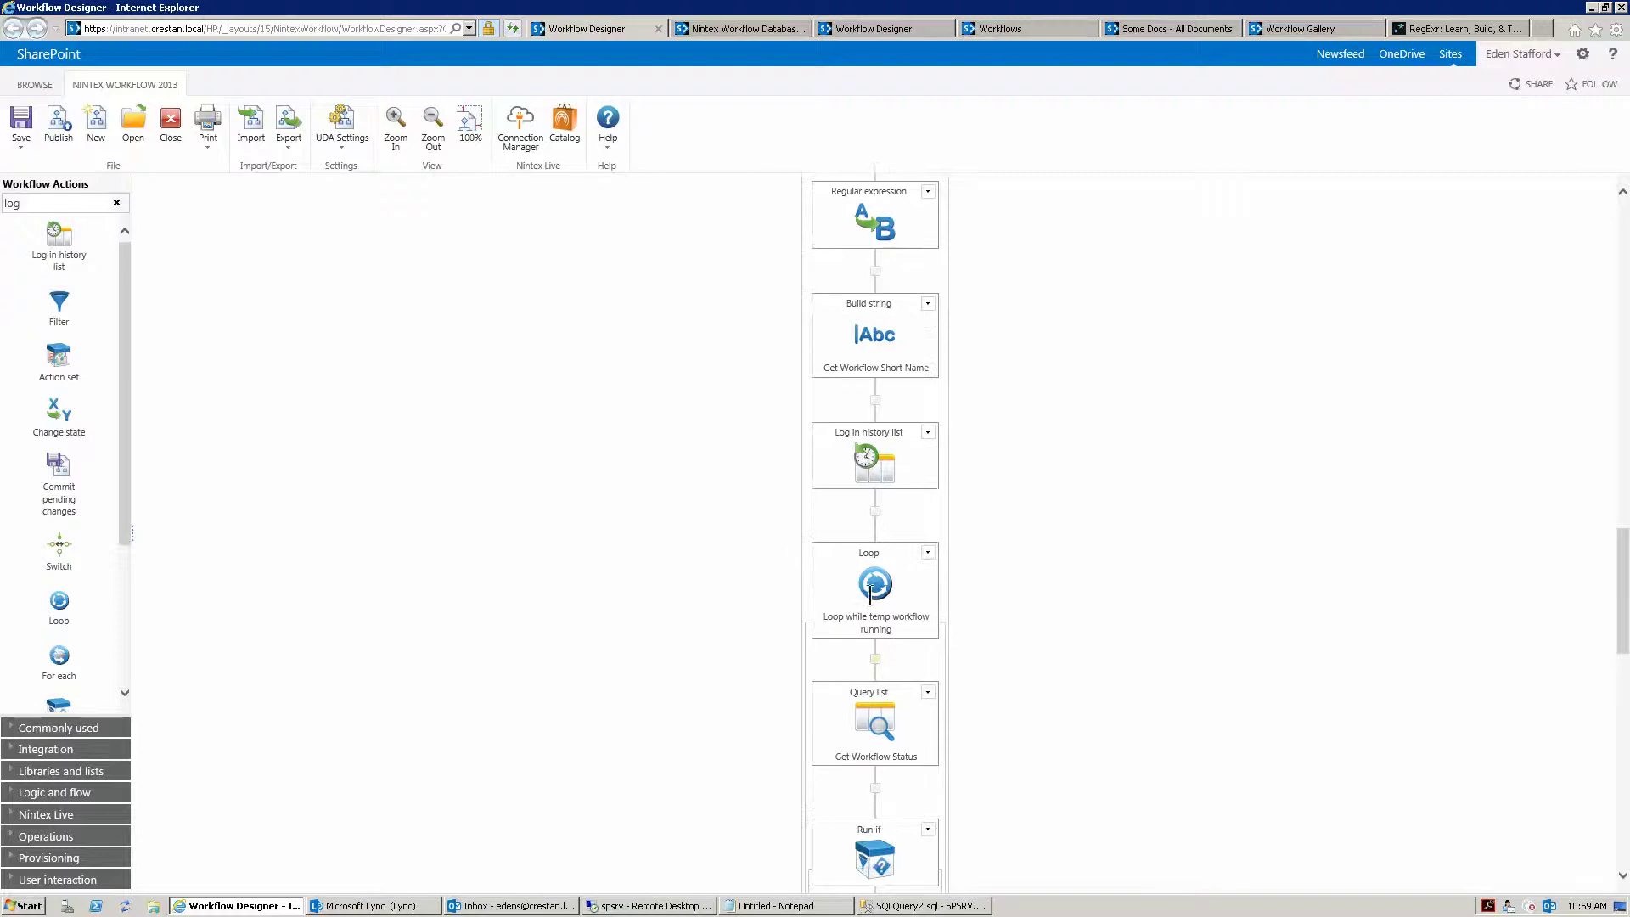
scroll(870, 594, down, 3)
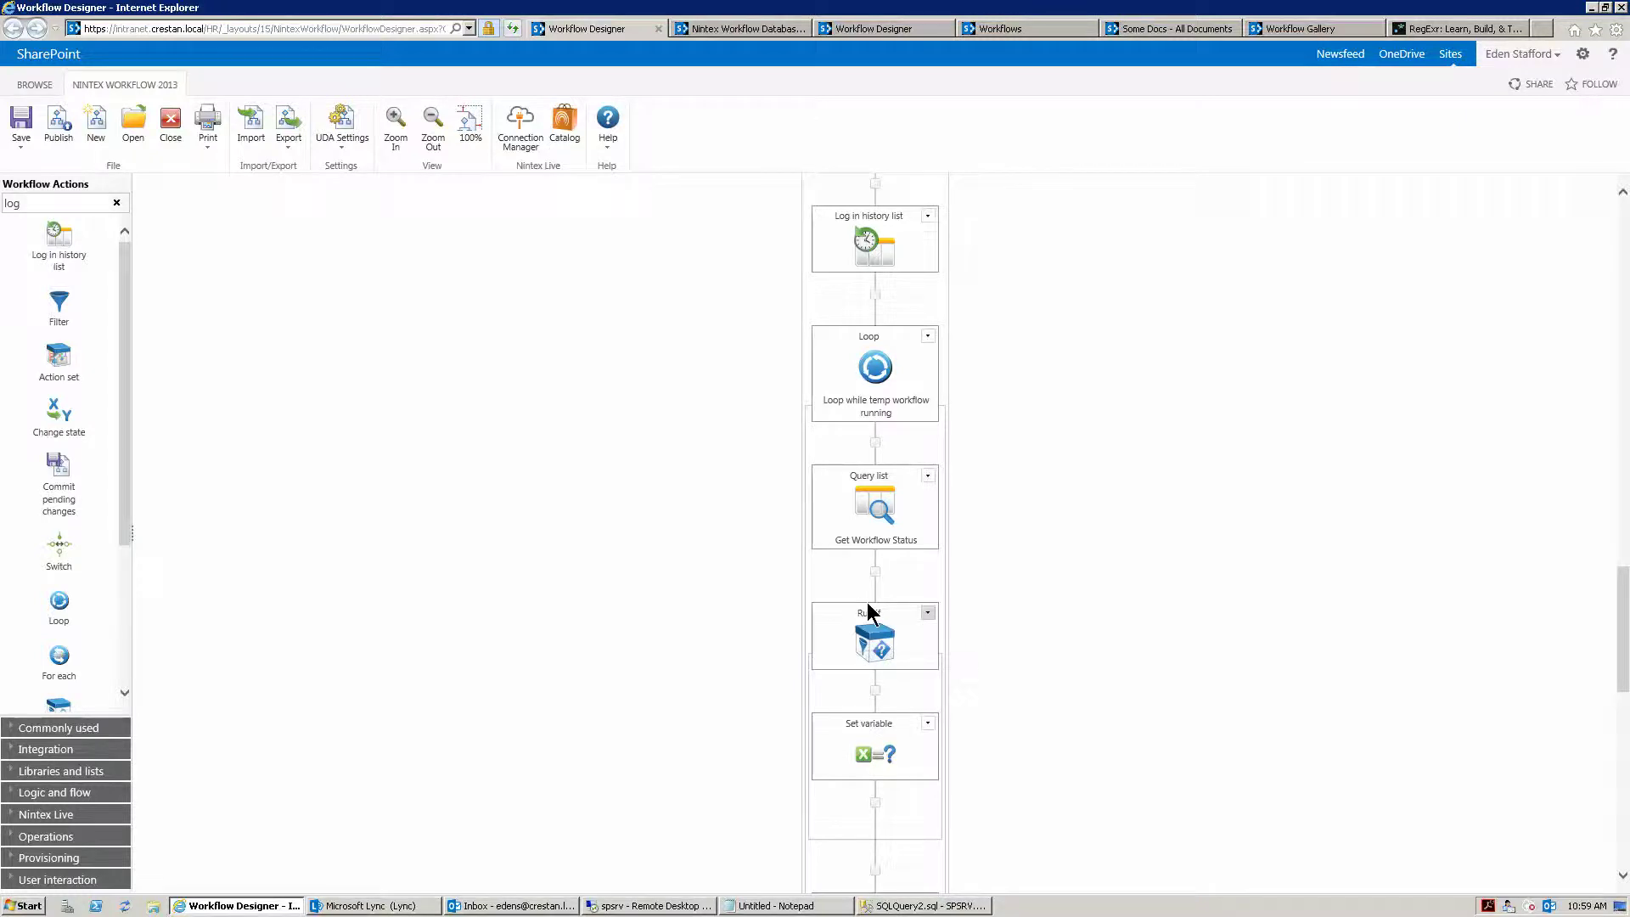
double_click(869, 498)
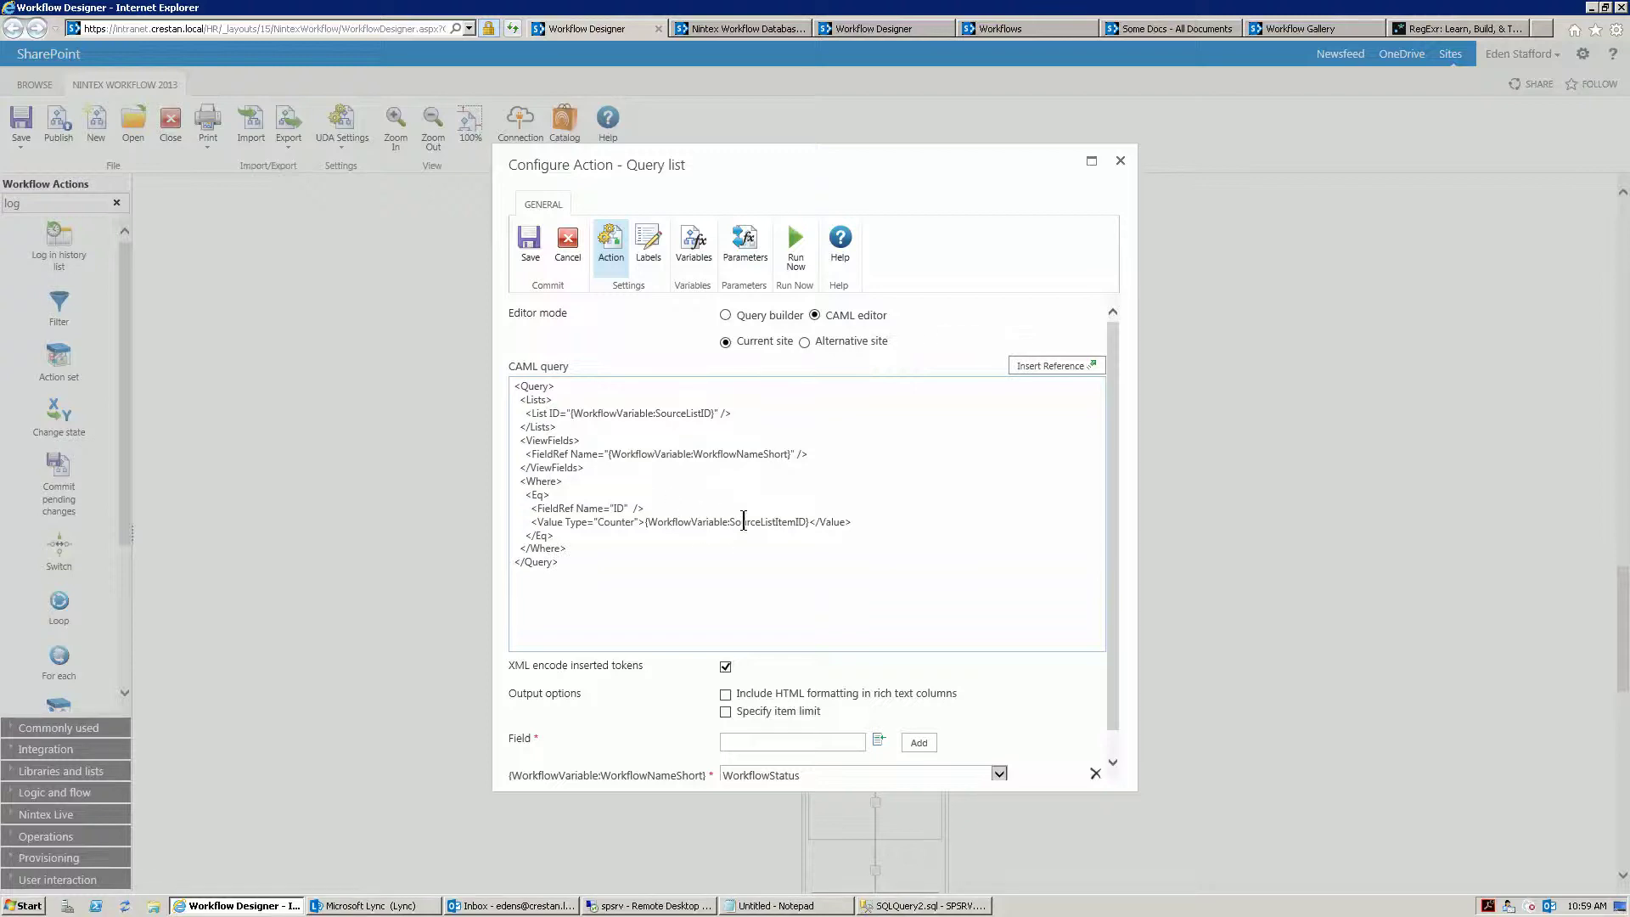
scroll(743, 565, down, 1)
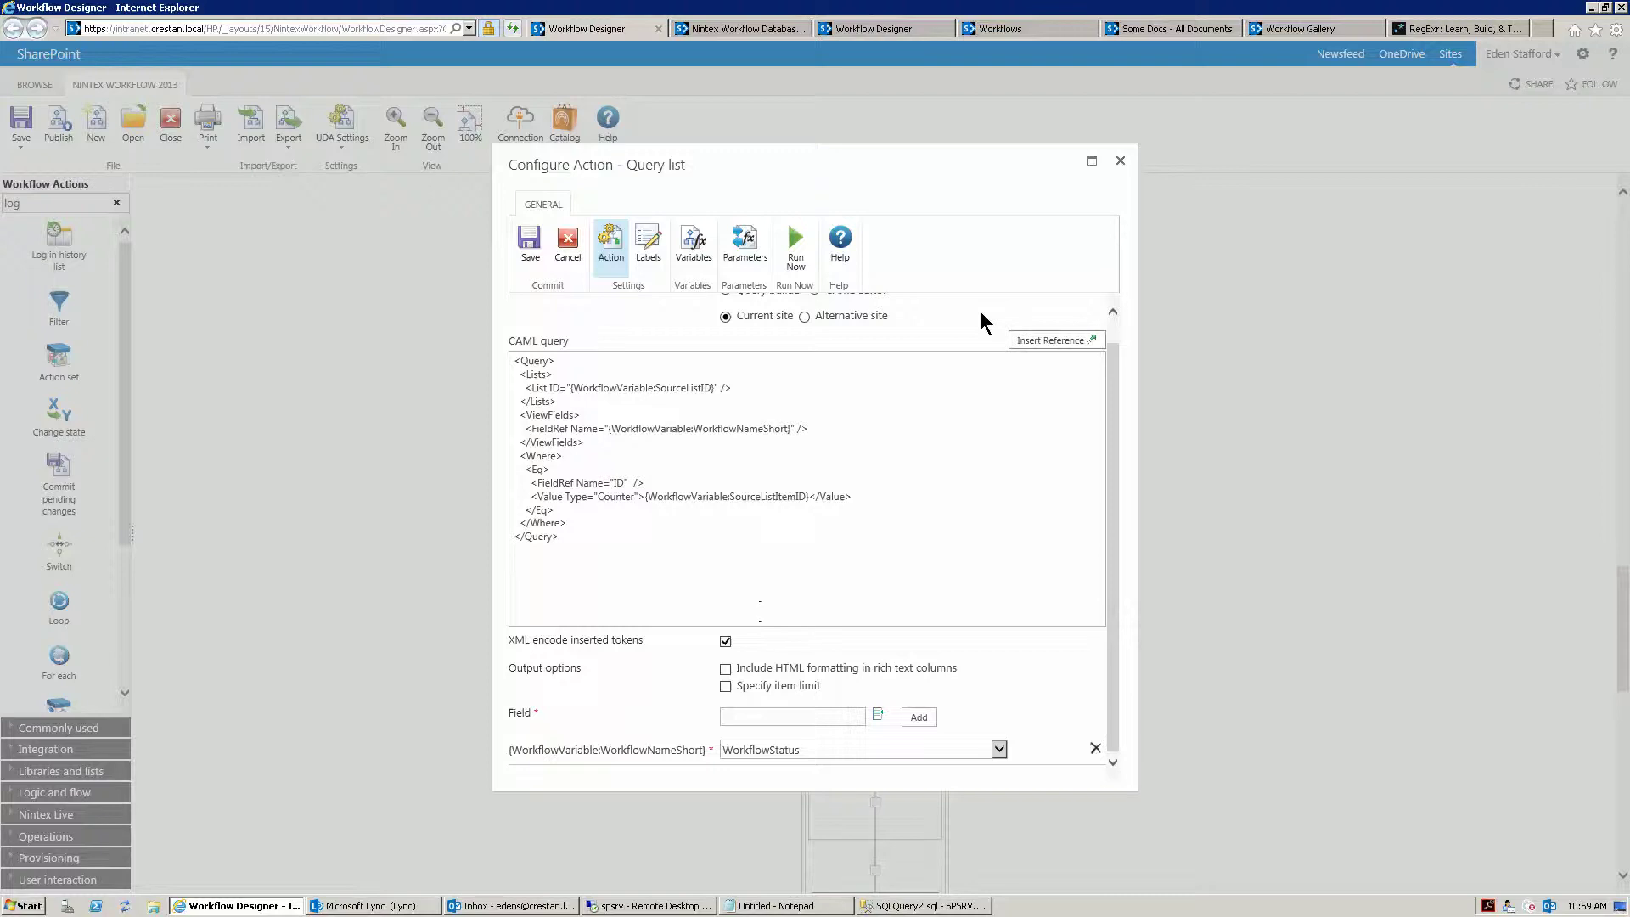
click(1120, 160)
Open the configuration of the Delete Temp Workflow web service call in the Delete the temp workflow action set
scroll(1059, 640, down, 3)
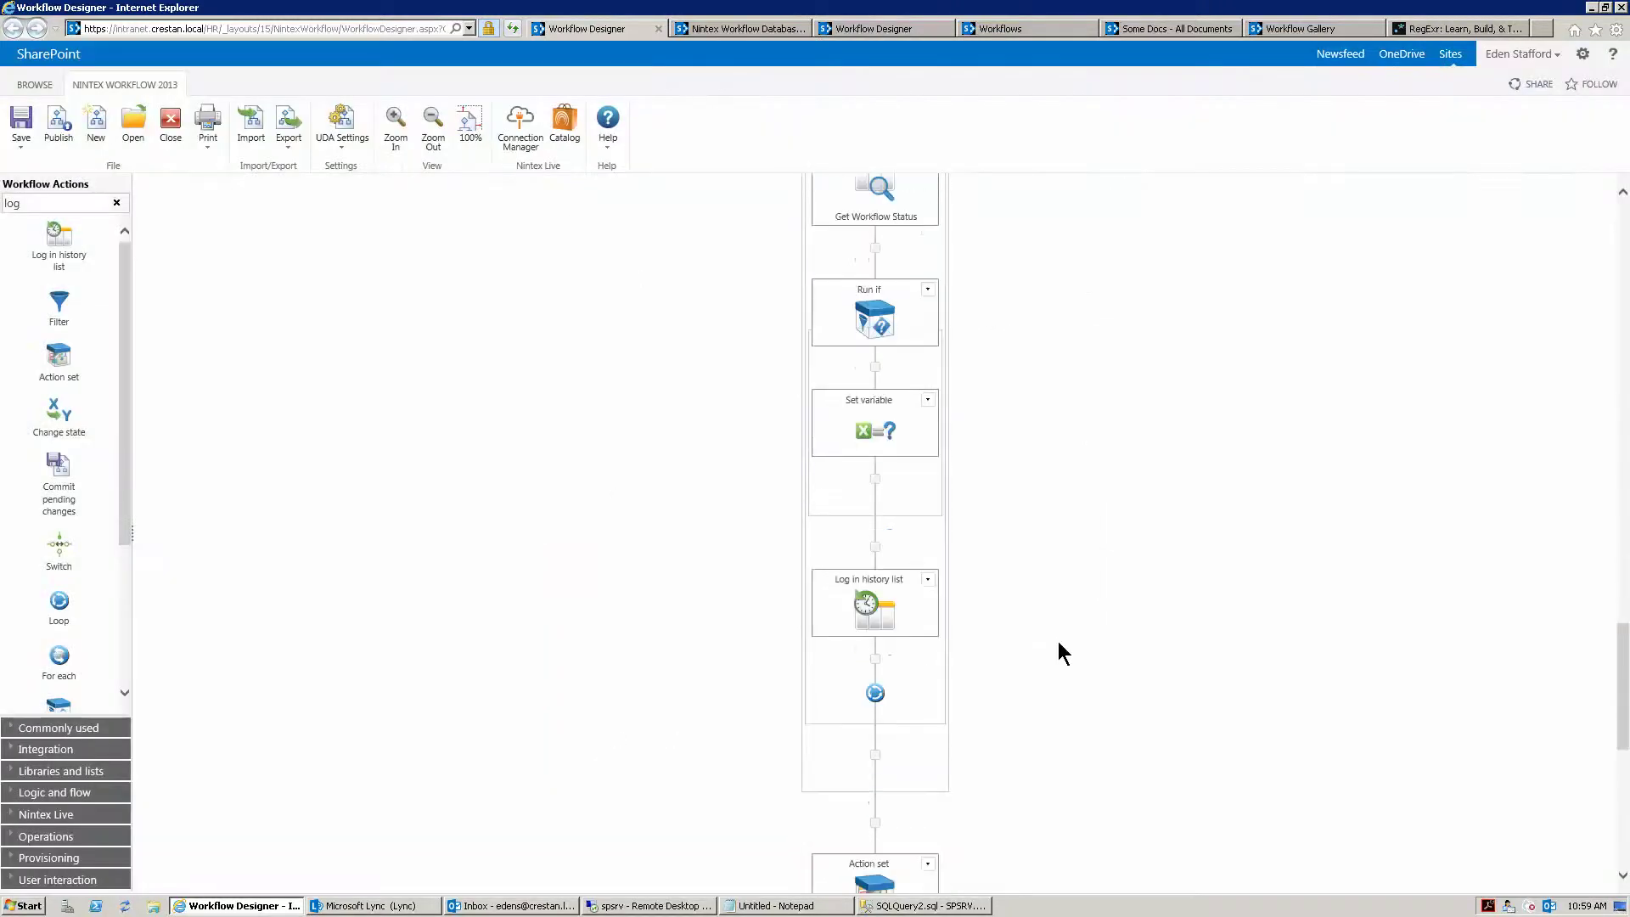
scroll(993, 456, down, 1)
scroll(993, 457, down, 5)
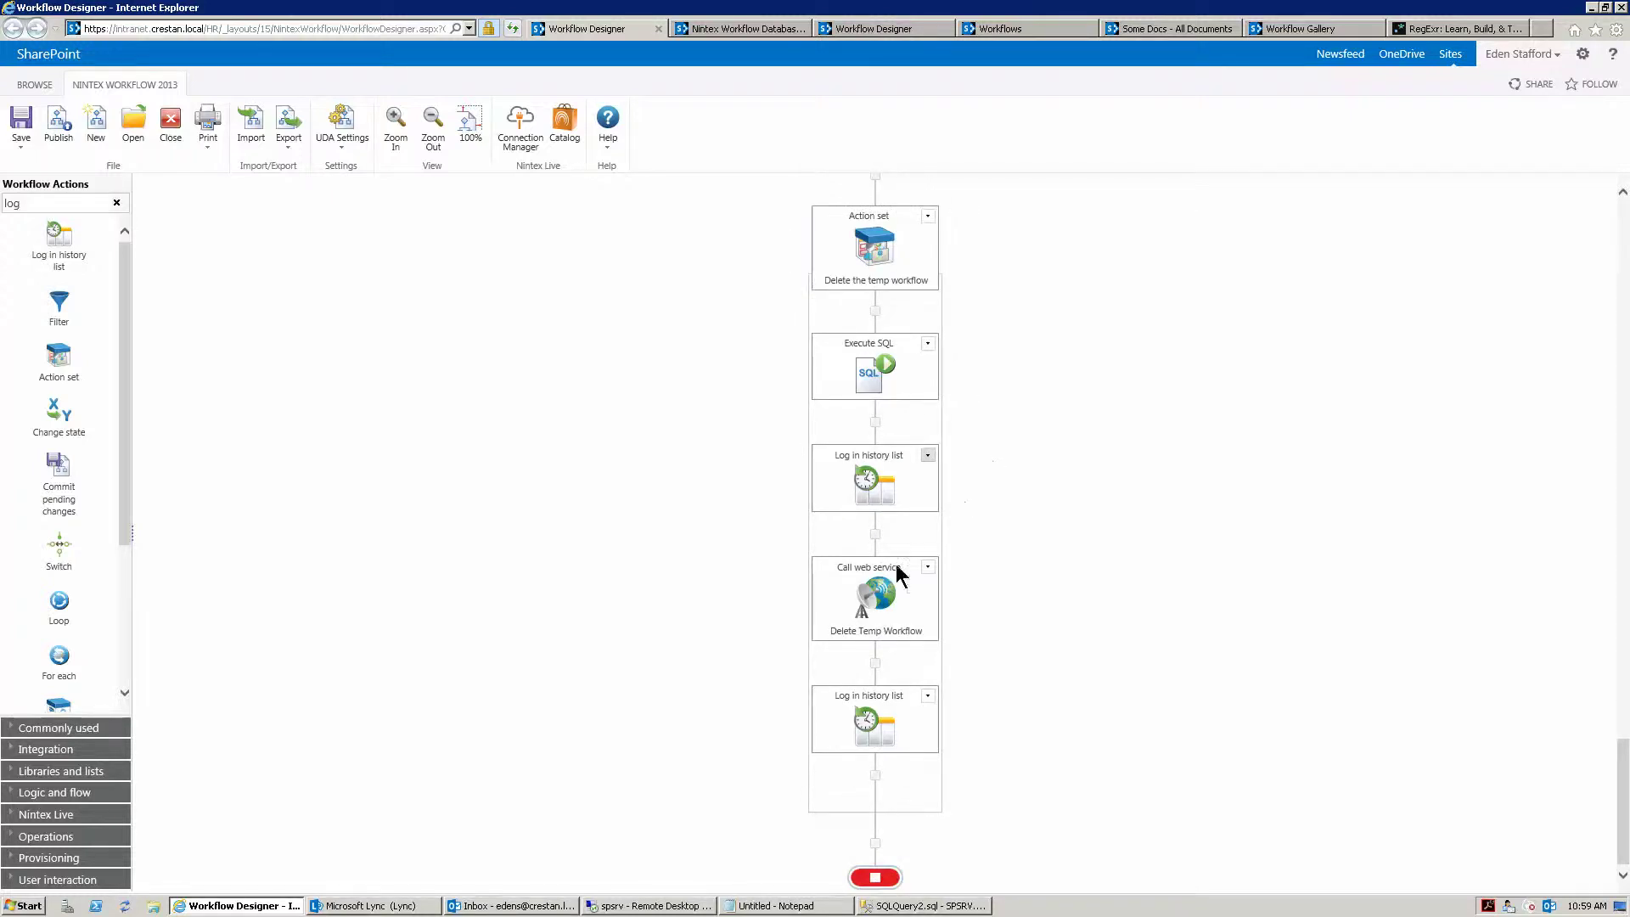
double_click(873, 608)
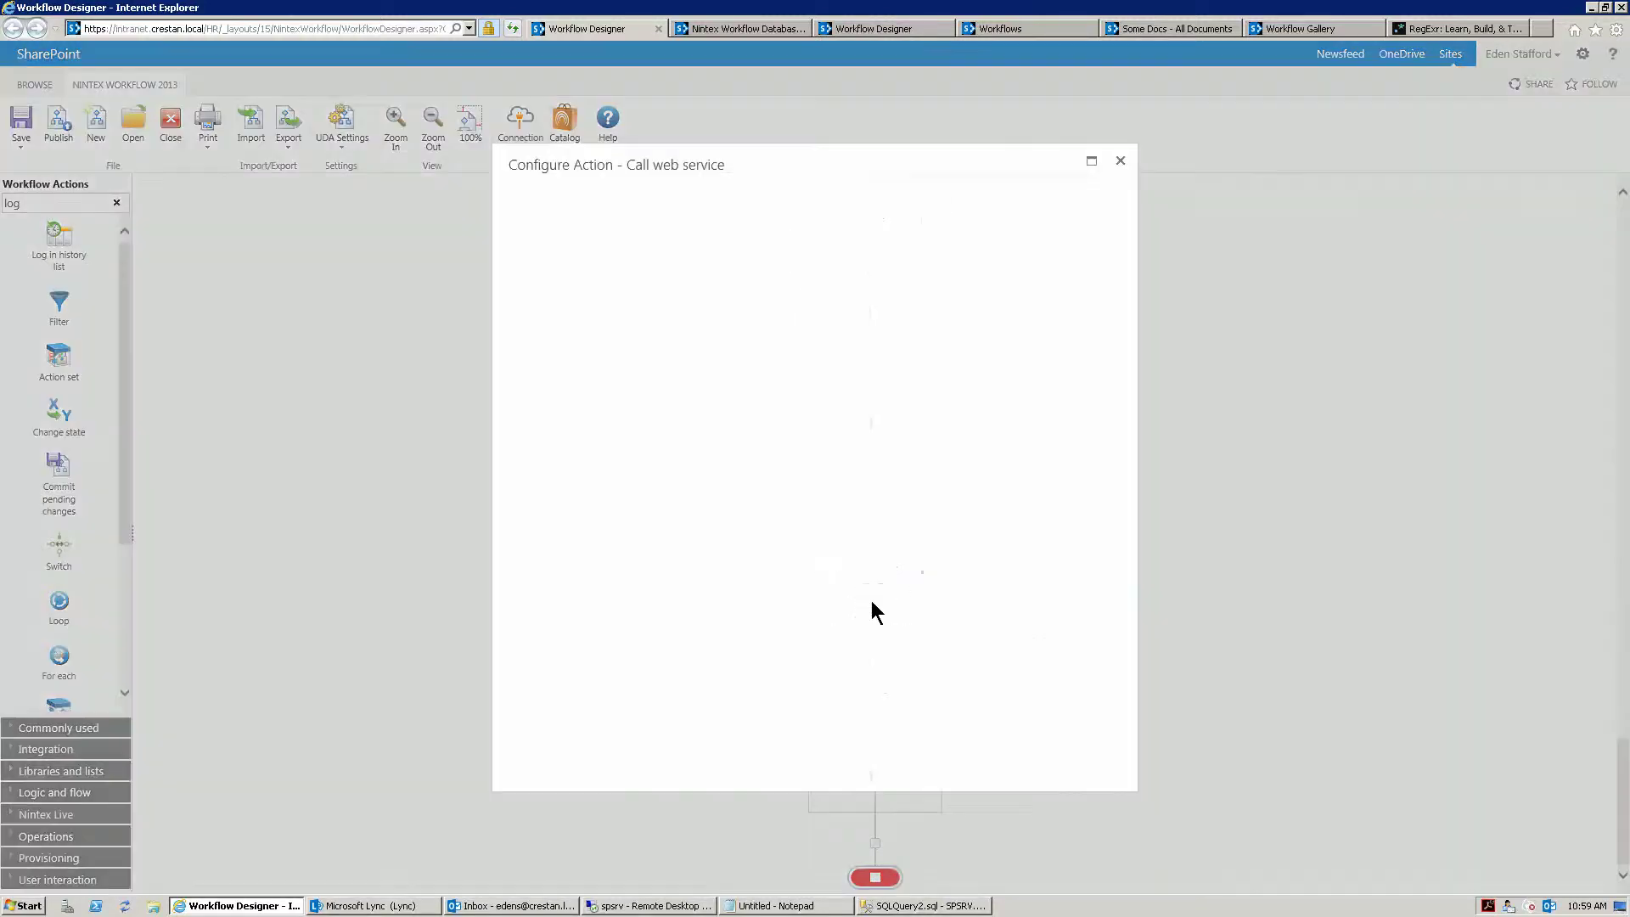